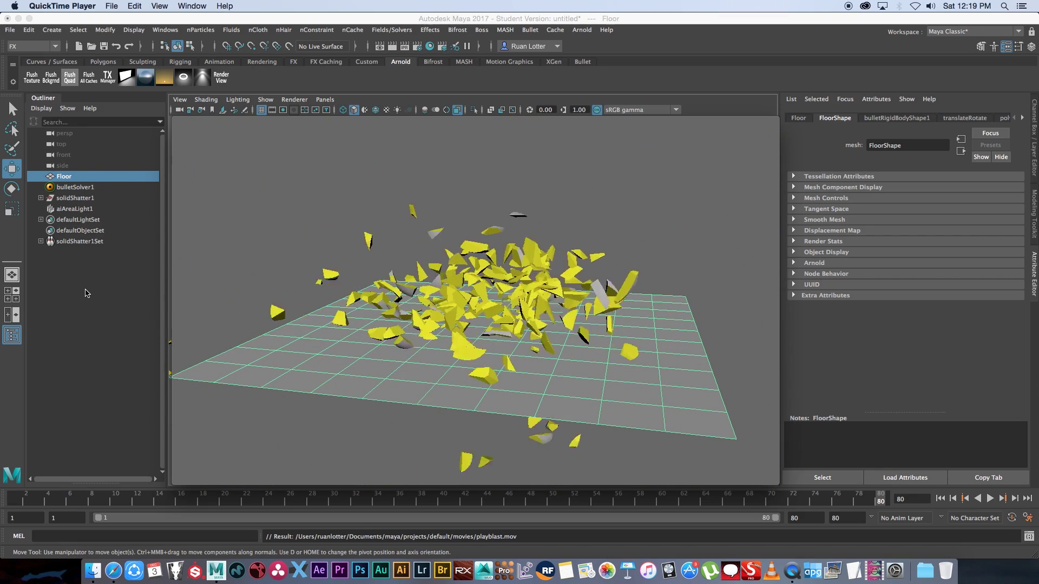
# Close the QuickTime playblast movie and create a new empty scene in Maya
pyautogui.press('super+w')
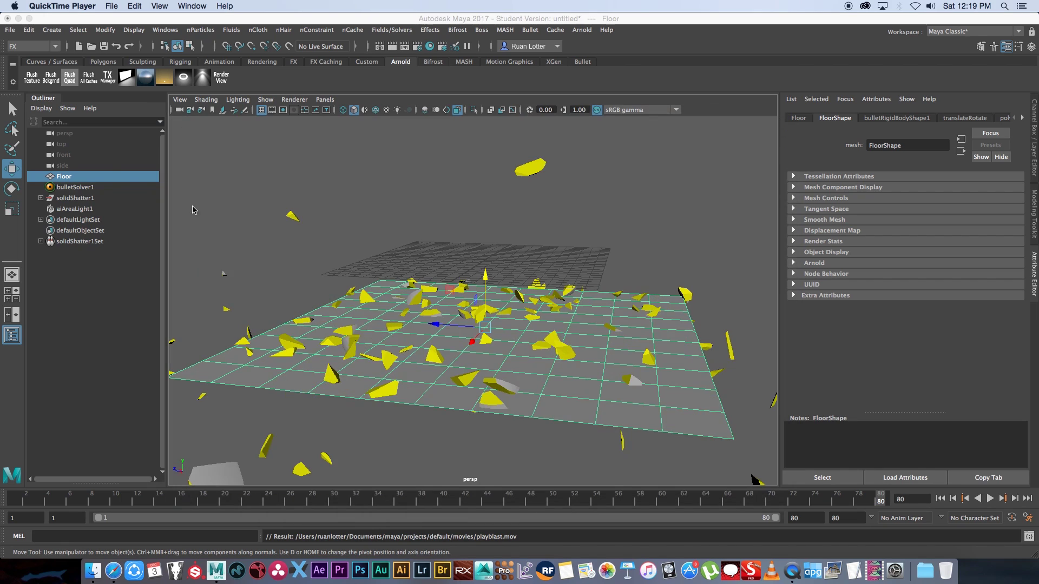
pyautogui.click(29, 19)
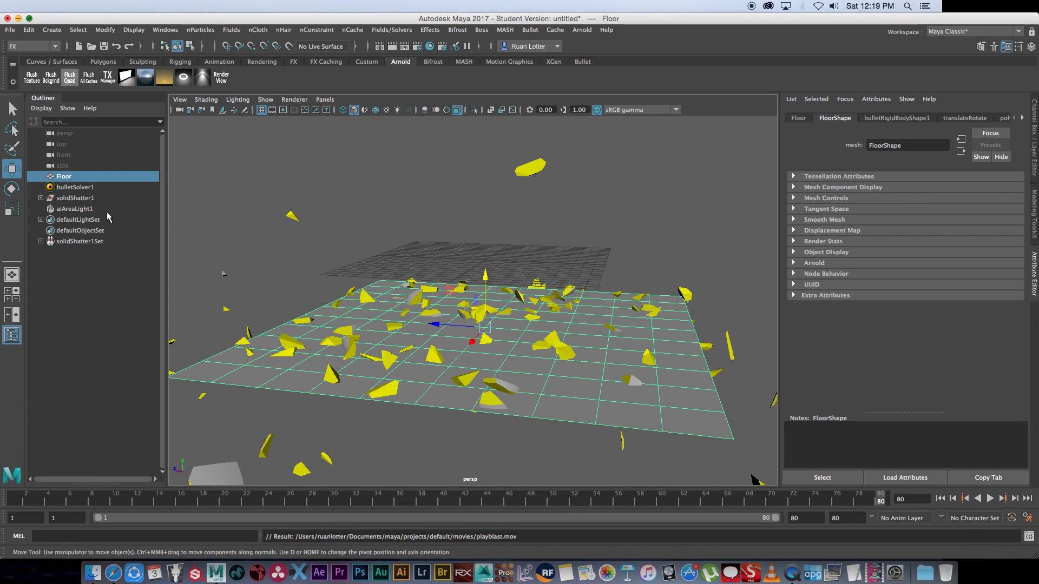
pyautogui.click(9, 6)
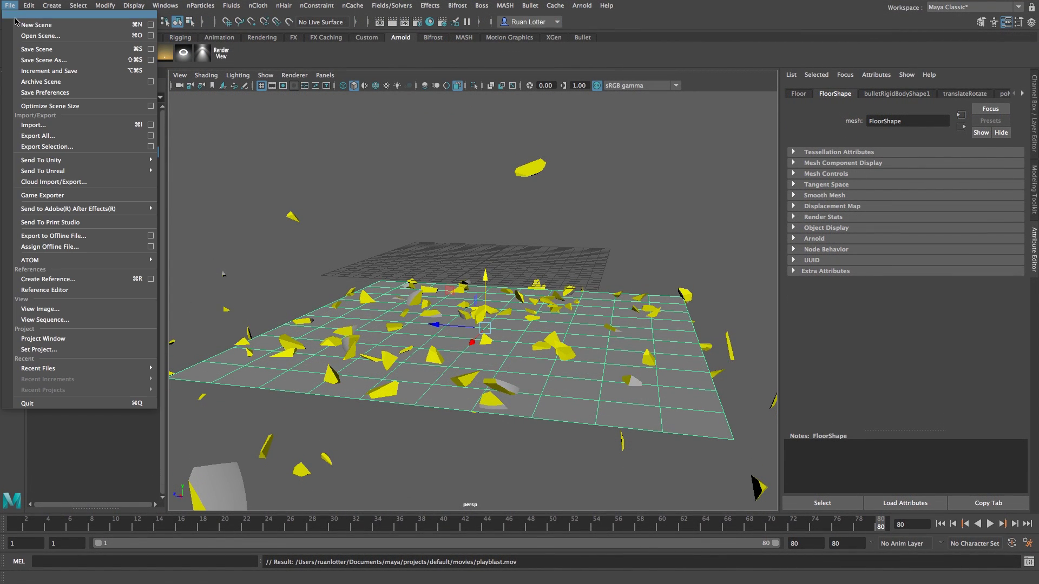
pyautogui.click(29, 25)
pyautogui.click(518, 280)
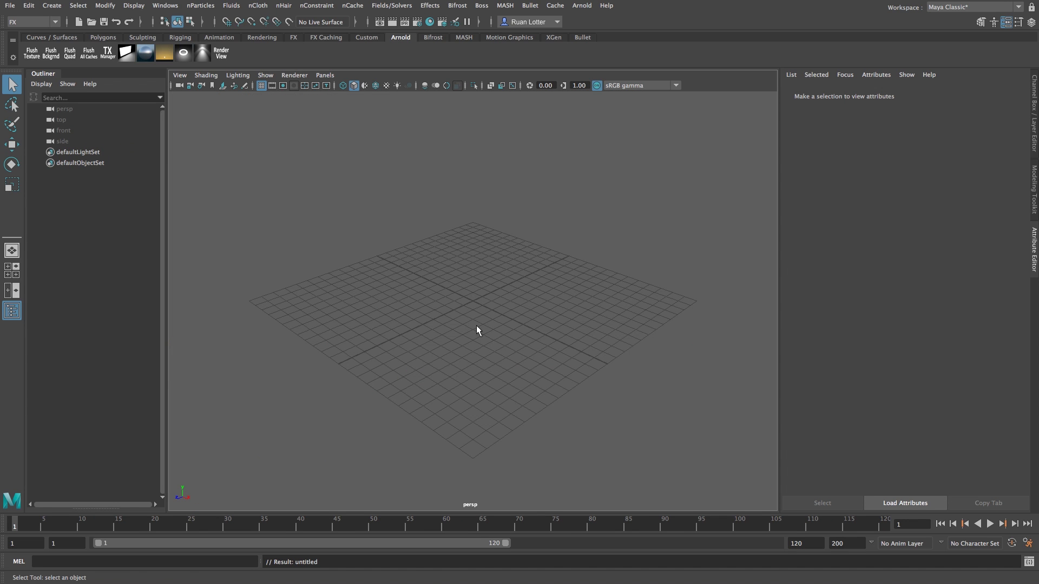
# Check the loaded and auto-load settings of bullet.bundle in the Plug-in Manager
pyautogui.keyDown('alt'); pyautogui.moveTo(477, 327); pyautogui.dragTo(479, 352); pyautogui.keyUp('alt')
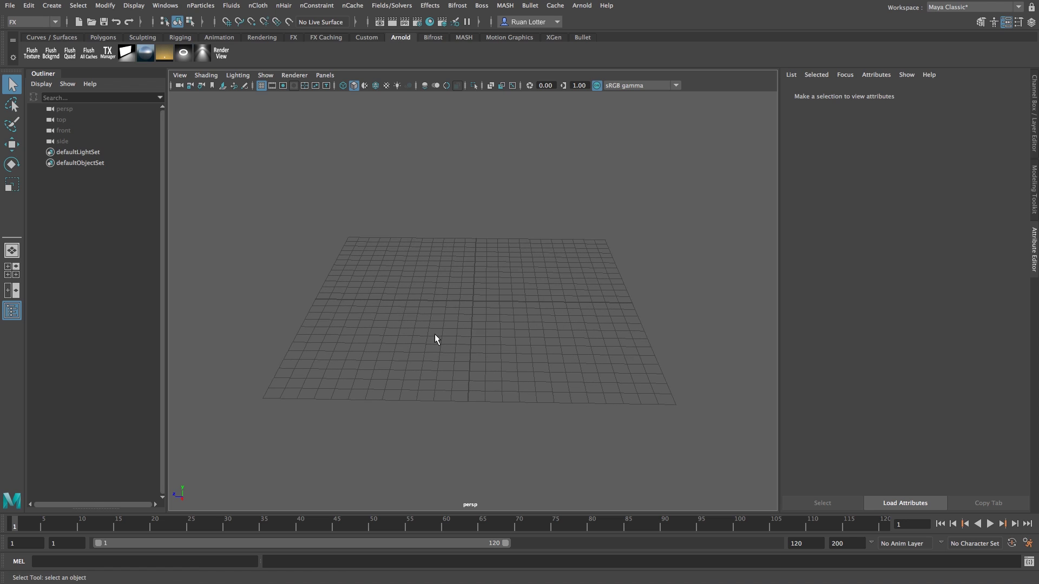
pyautogui.click(165, 6)
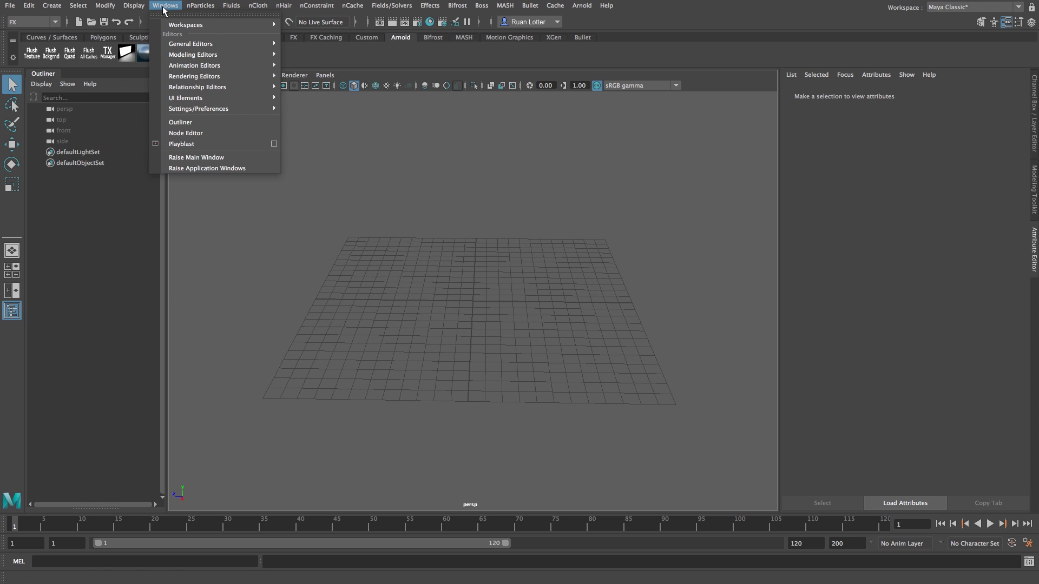
pyautogui.moveTo(199, 109)
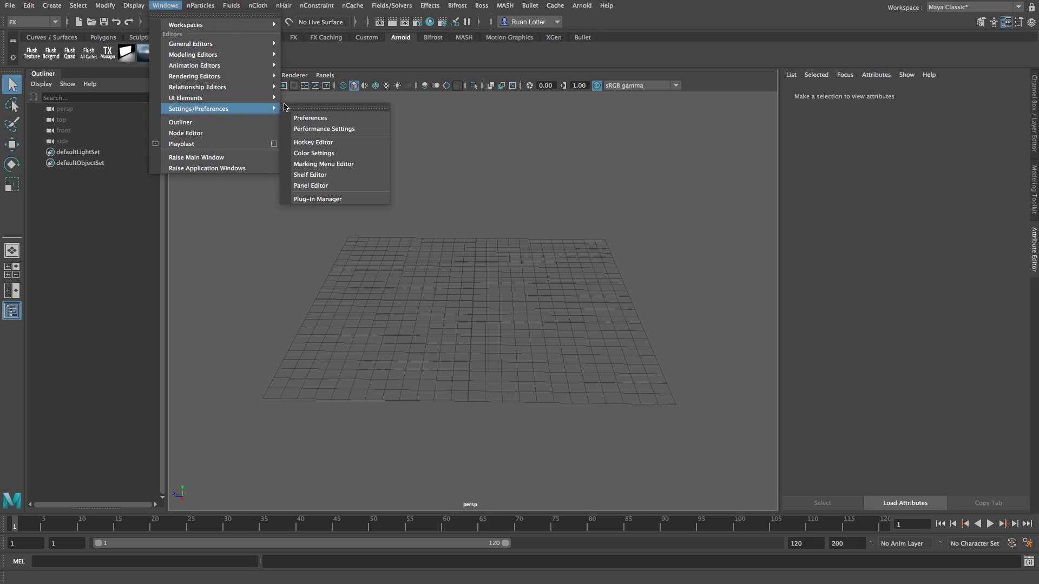
pyautogui.click(334, 201)
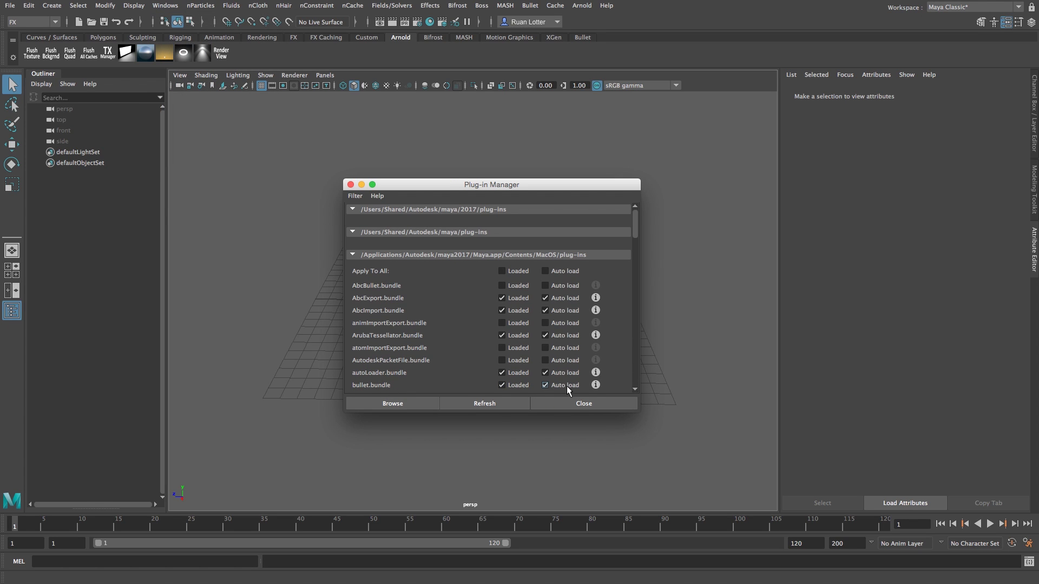
pyautogui.click(582, 404)
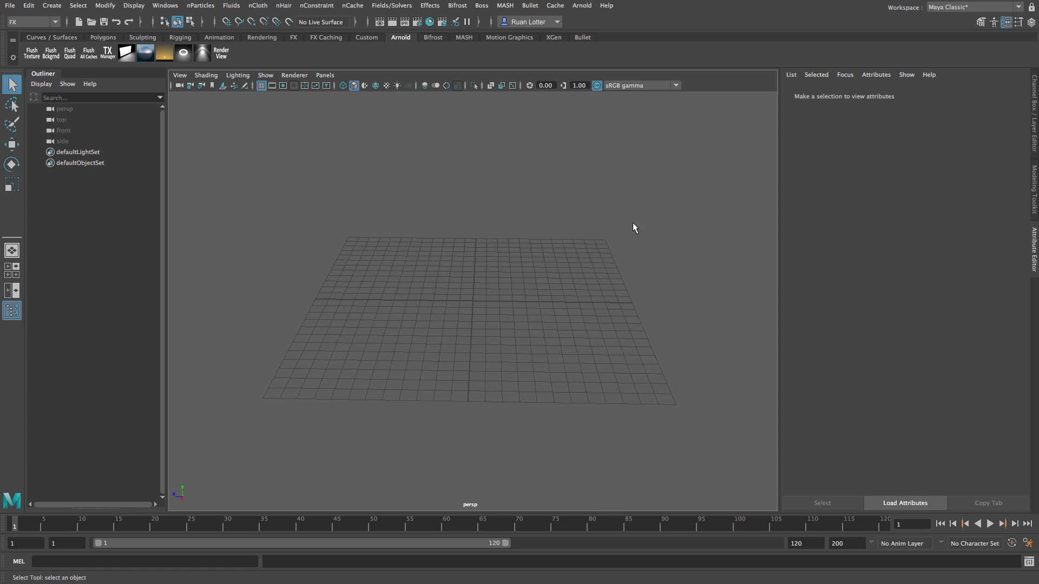
# Create a polygon plane at the origin and scale it uniformly to about 37 as a ground surface
pyautogui.click(103, 37)
pyautogui.click(107, 54)
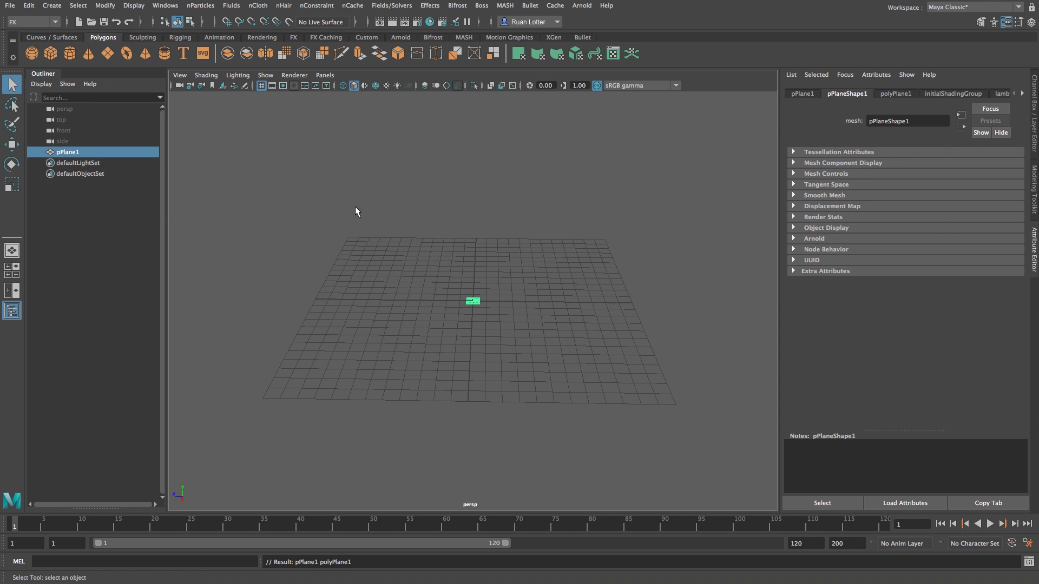
pyautogui.press('r')
pyautogui.moveTo(473, 301); pyautogui.dragTo(641, 212)
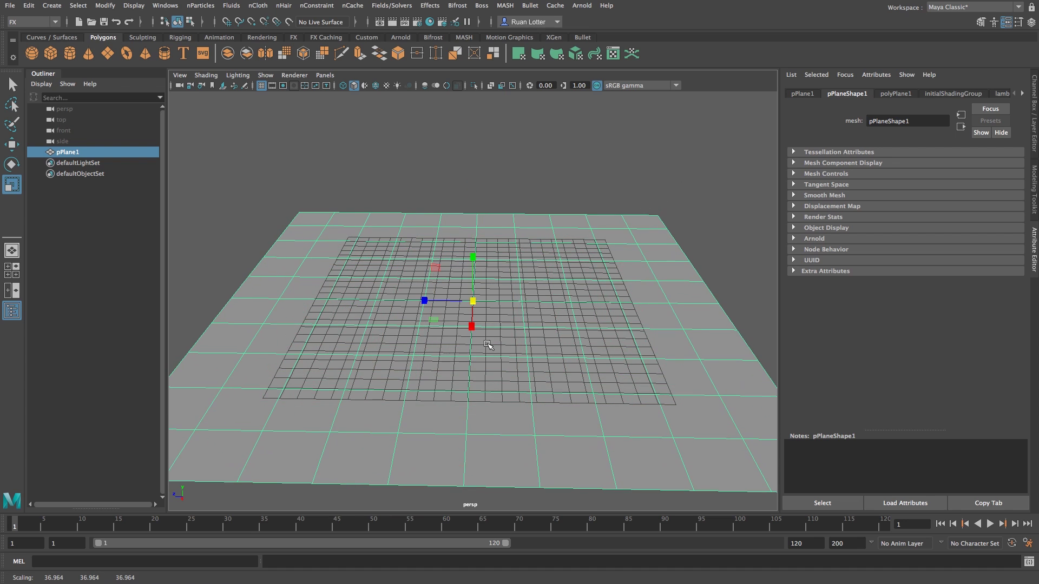
# Create a polygon sphere and raise it about 7.3 cm along Y above the plane
pyautogui.moveTo(517, 345)
pyautogui.keyDown('alt'); pyautogui.mouseDown()
pyautogui.moveTo(454, 378)
pyautogui.moveTo(508, 327)
pyautogui.mouseUp(); pyautogui.keyUp('alt')
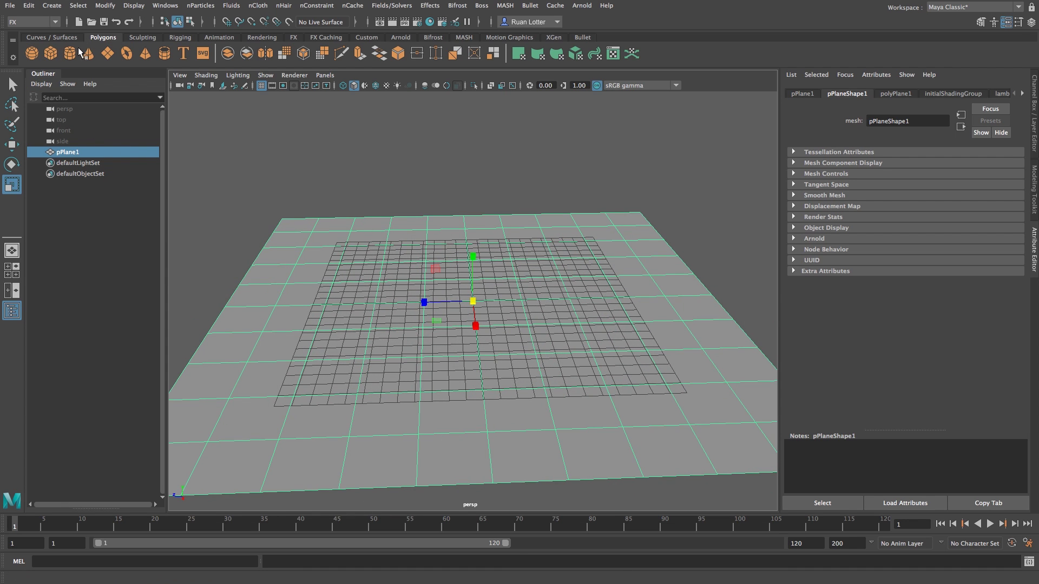
pyautogui.click(32, 53)
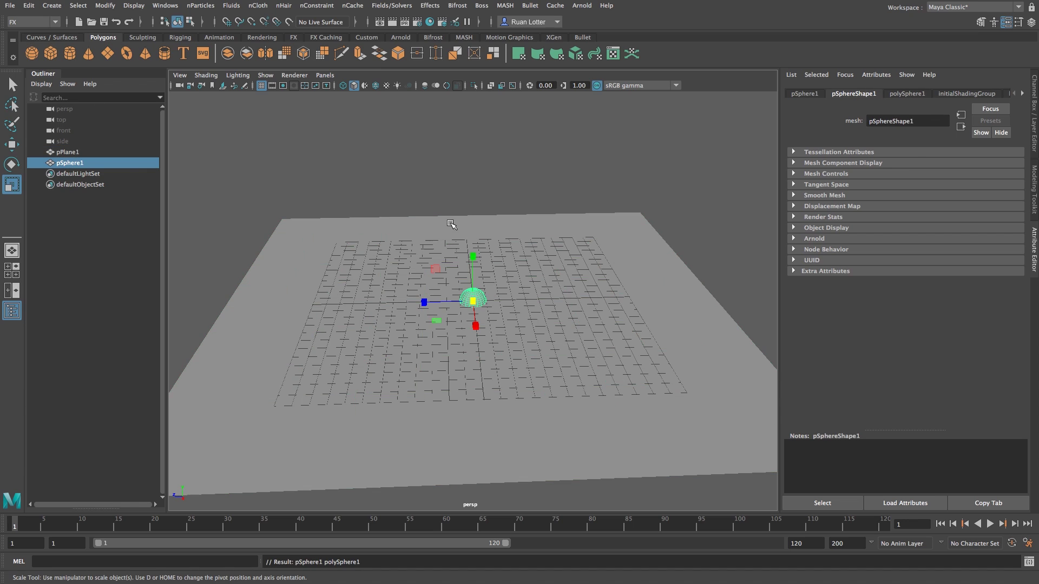
pyautogui.press('w')
pyautogui.moveTo(474, 259); pyautogui.dragTo(475, 170)
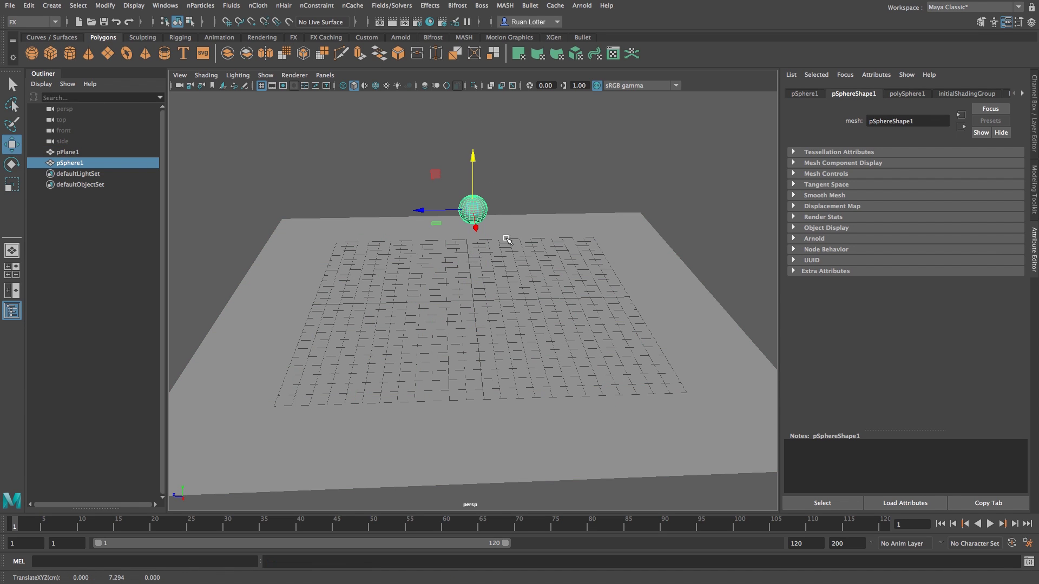
# Set the sphere's radius to 4 and both its axis and height subdivisions to 40
pyautogui.click(909, 94)
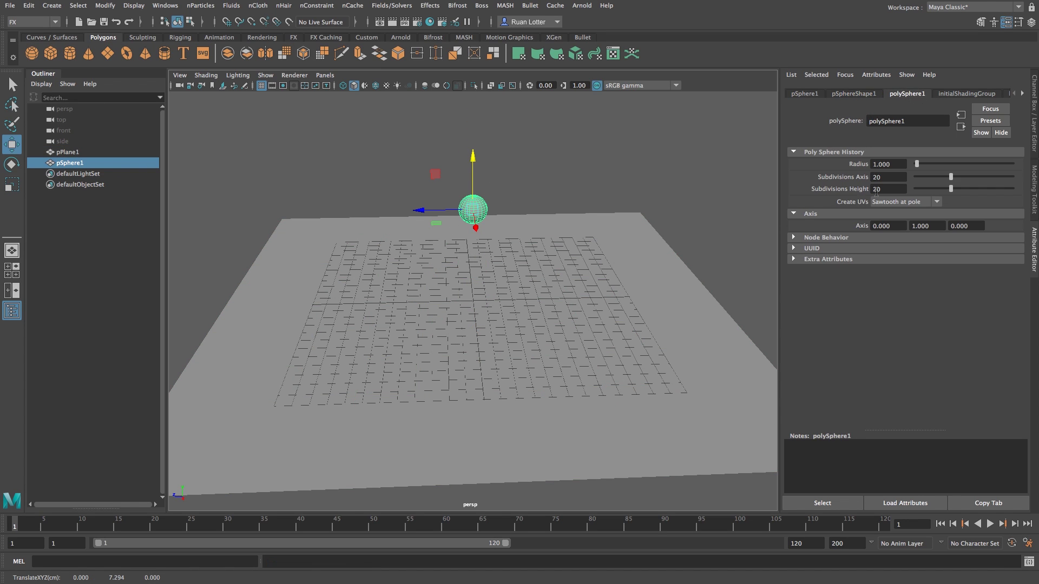
pyautogui.click(891, 164)
pyautogui.write('4')
pyautogui.press('Return')
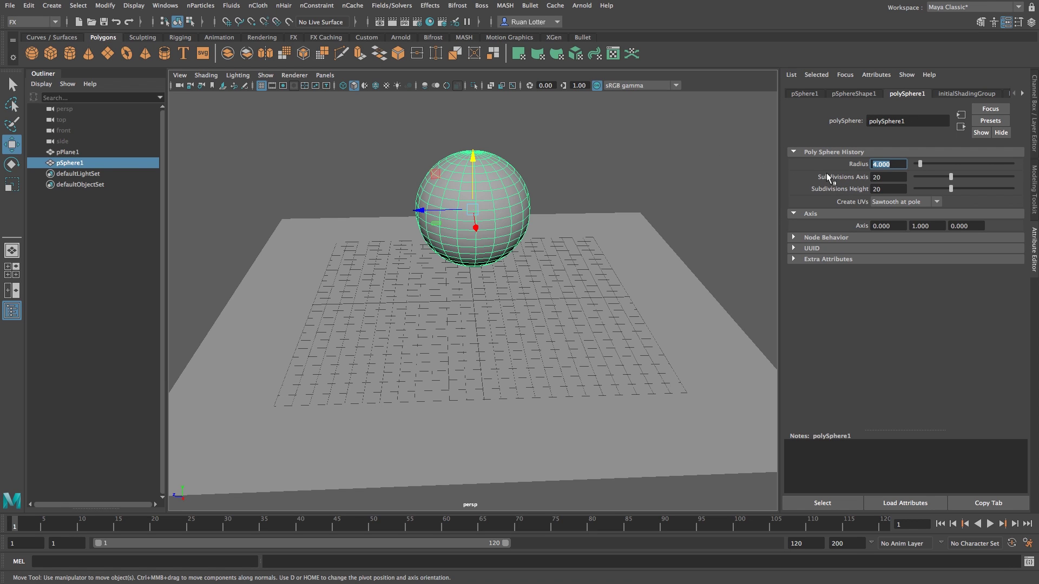
pyautogui.click(888, 178)
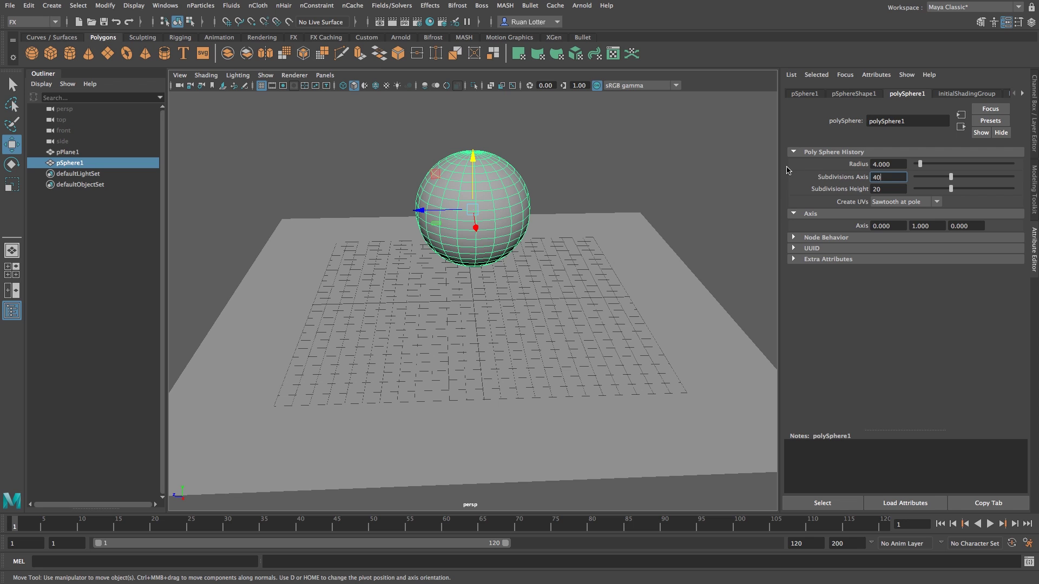
pyautogui.press('Tab')
pyautogui.write('40')
pyautogui.press('Tab')
pyautogui.keyDown('alt'); pyautogui.moveTo(417, 382); pyautogui.dragTo(447, 364); pyautogui.keyUp('alt')
pyautogui.press('q')
pyautogui.click(417, 313)
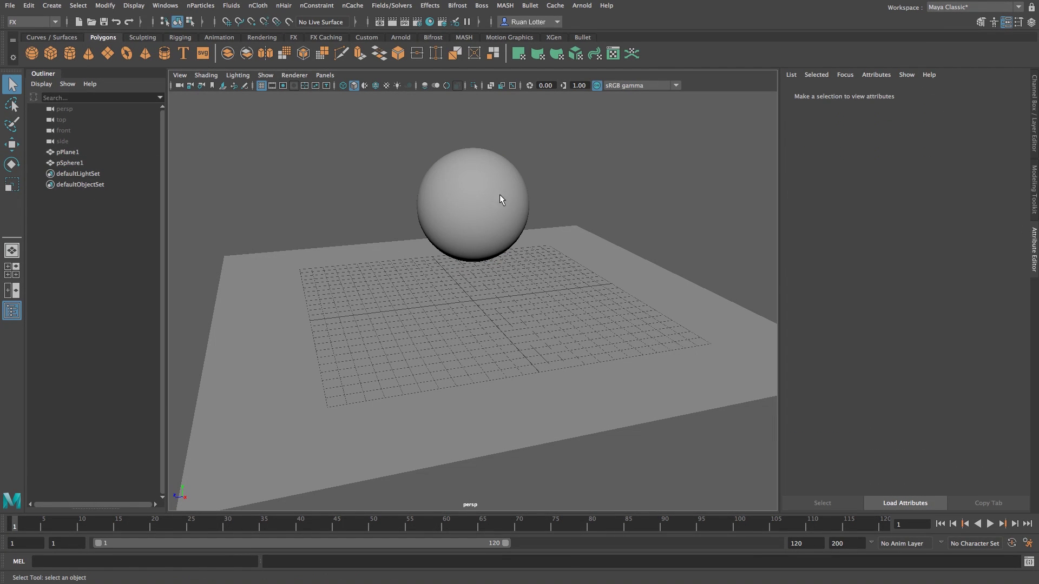
# Select the sphere and delete its construction history
pyautogui.moveTo(399, 143); pyautogui.dragTo(551, 273)
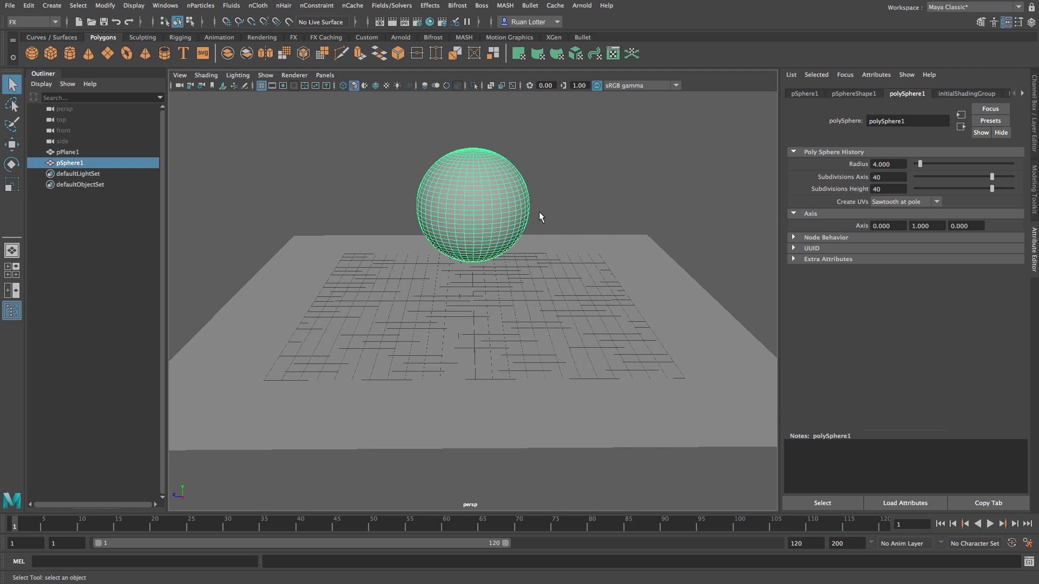
pyautogui.keyDown('alt'); pyautogui.moveTo(539, 216); pyautogui.dragTo(384, 128); pyautogui.keyUp('alt')
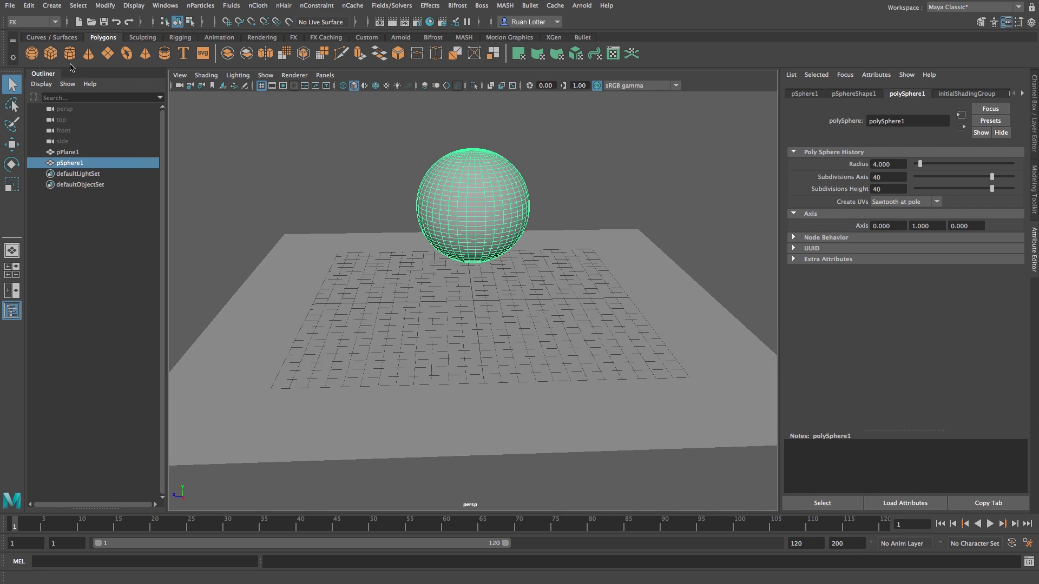
pyautogui.click(29, 5)
pyautogui.moveTo(49, 145)
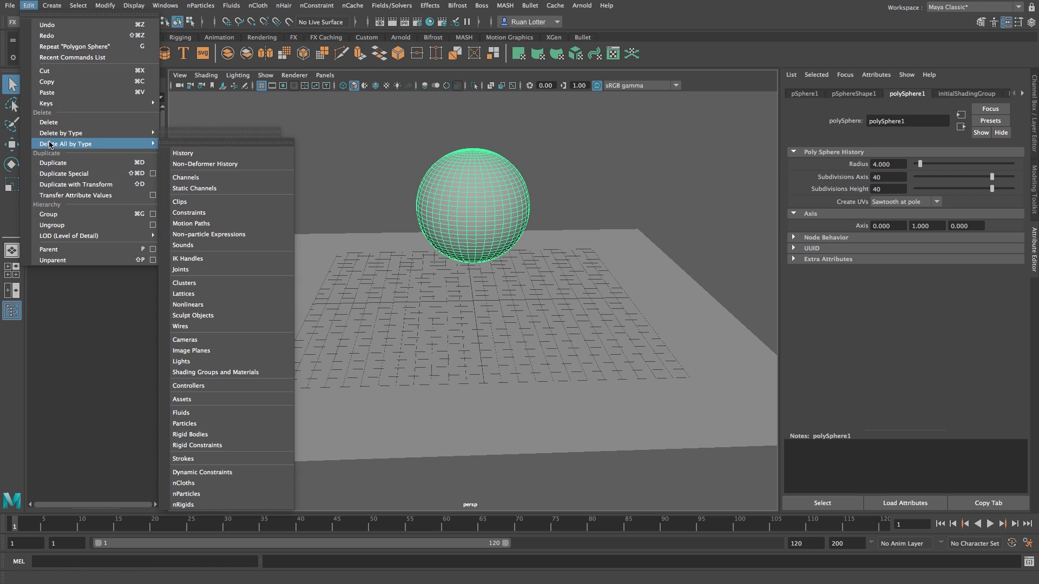
pyautogui.click(200, 143)
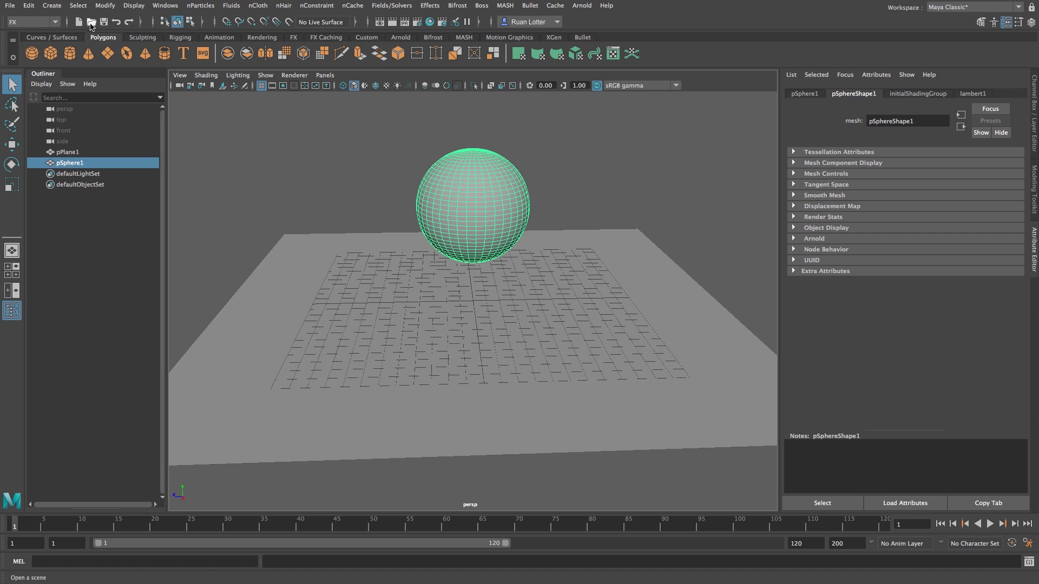
# Switch the menu set to Modeling and back to FX
pyautogui.click(53, 21)
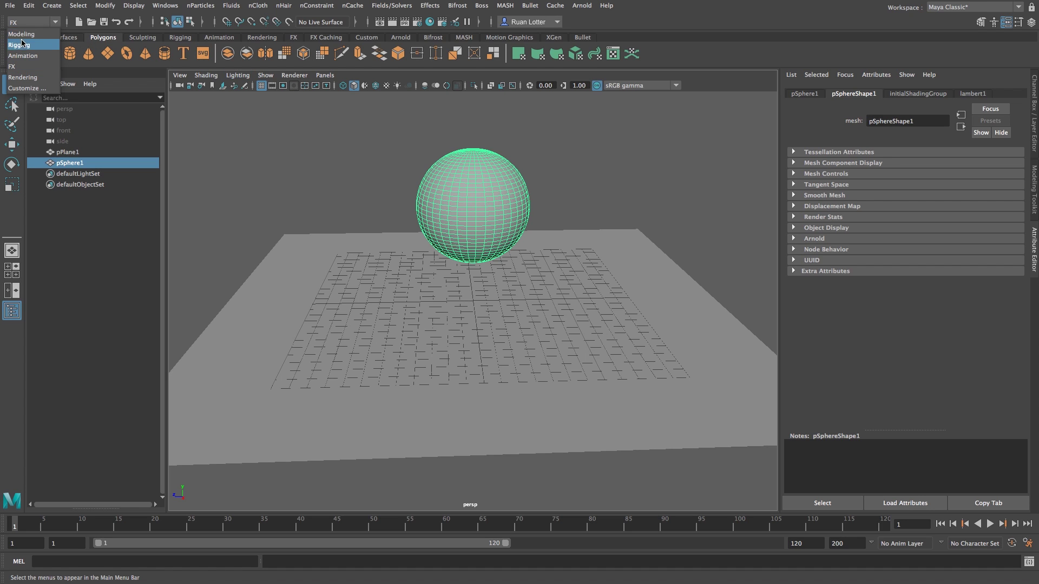
pyautogui.click(27, 33)
pyautogui.click(54, 22)
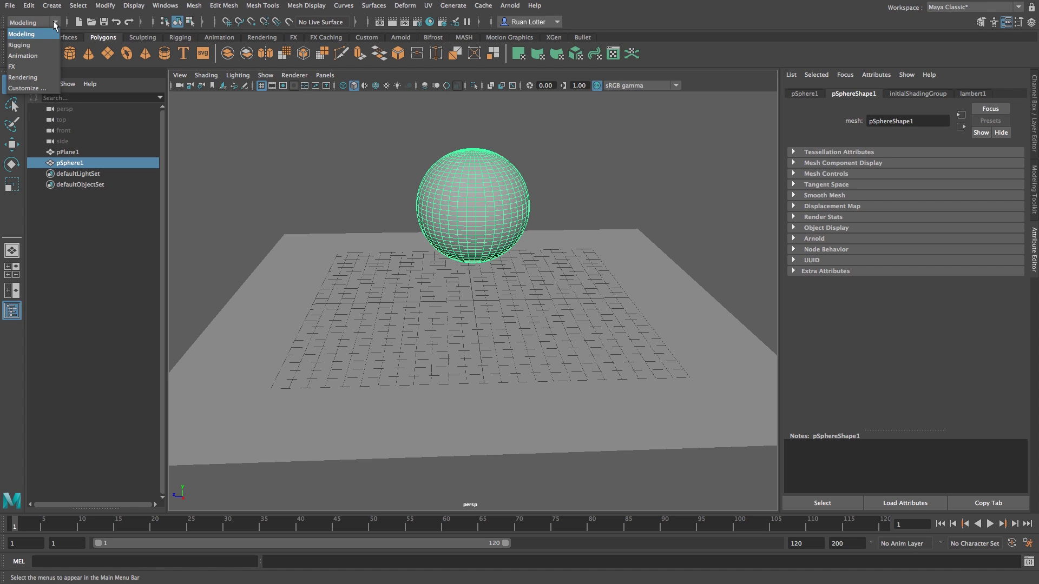
pyautogui.click(24, 68)
# Apply a Solid Shatter effect to the sphere with 200 shards, the Shapes post operation, interior material applied and the original surface deleted
pyautogui.click(430, 7)
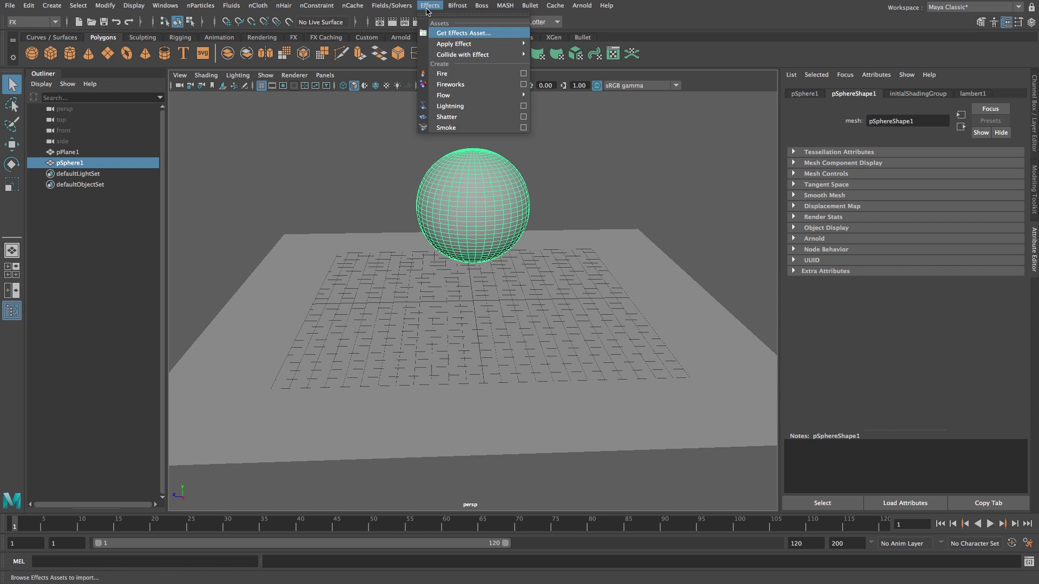
pyautogui.click(523, 117)
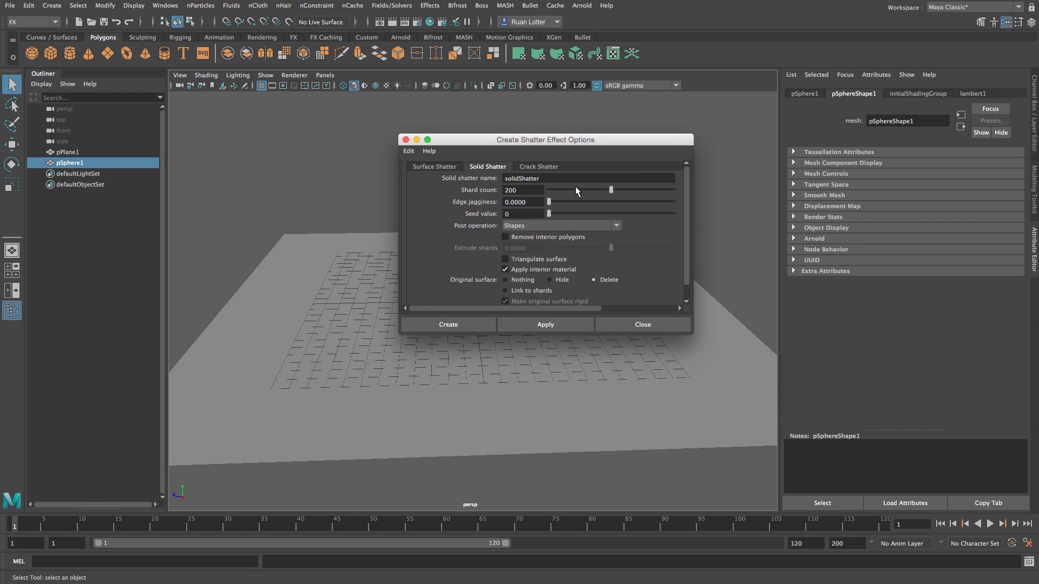
pyautogui.click(448, 169)
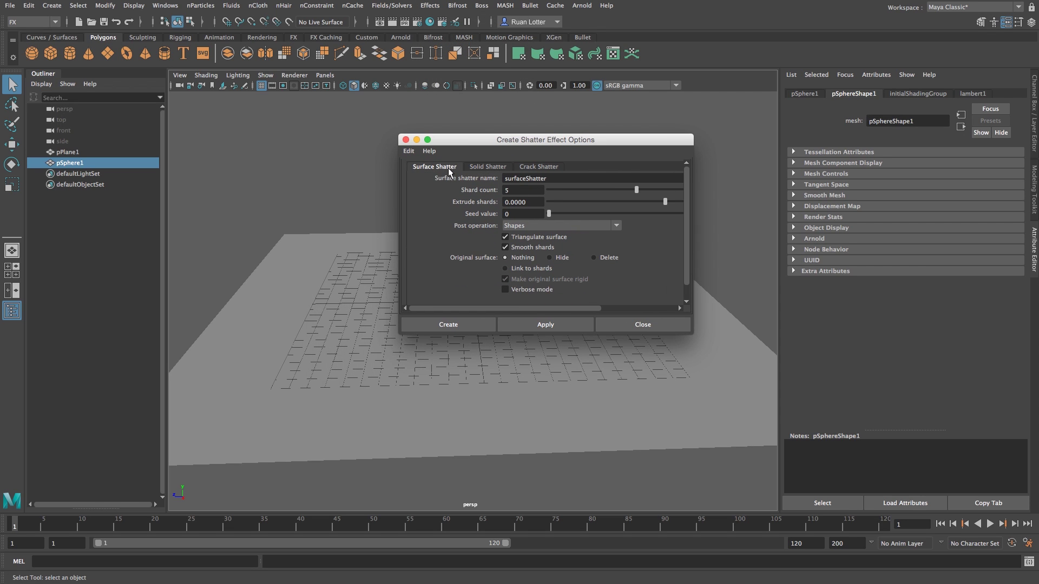
pyautogui.click(486, 167)
pyautogui.doubleClick(507, 189)
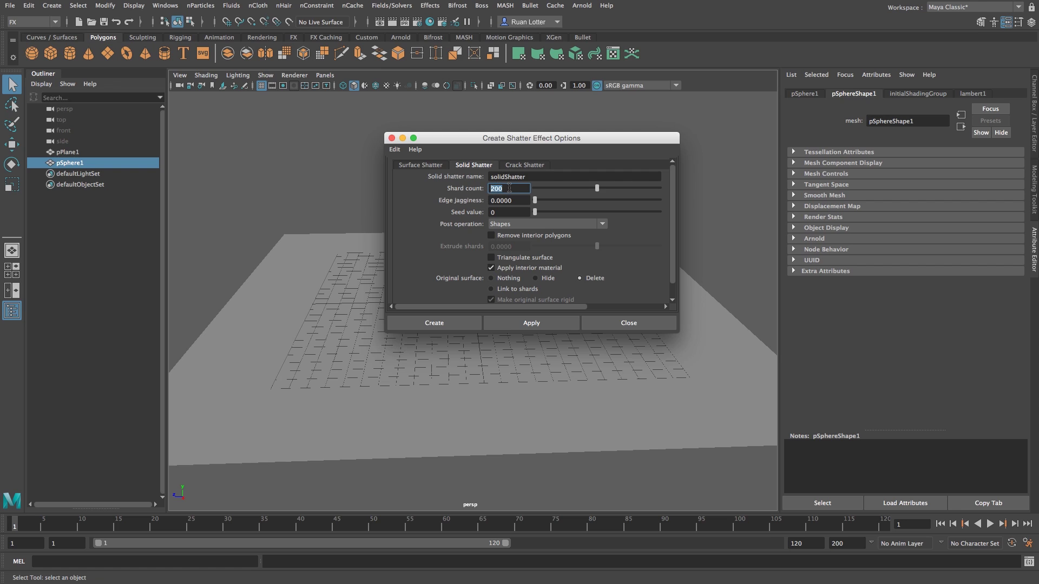
pyautogui.click(510, 188)
pyautogui.click(532, 259)
pyautogui.moveTo(673, 262); pyautogui.dragTo(674, 281)
pyautogui.click(440, 323)
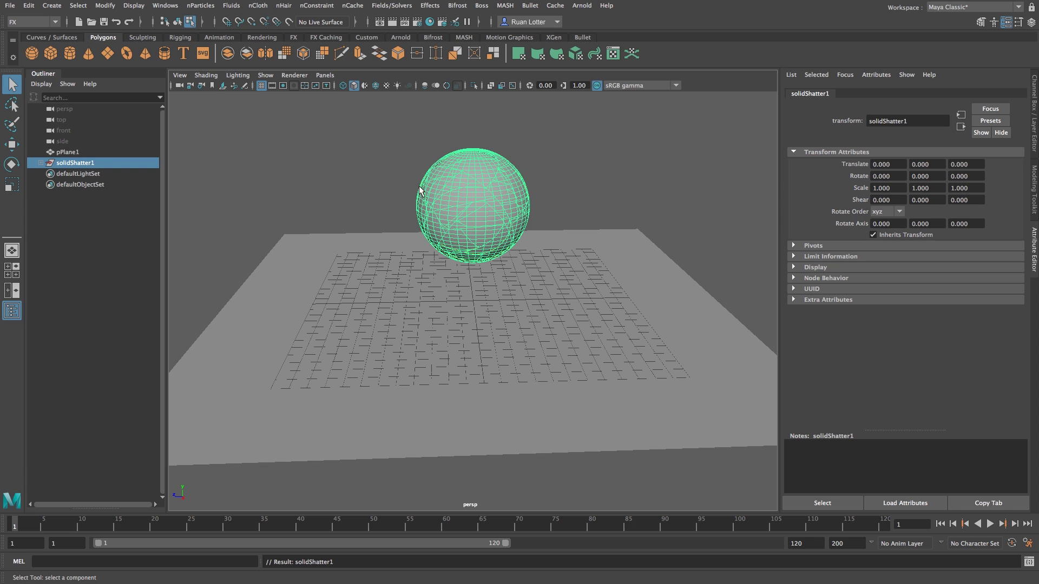
# Toggle the Outliner off and back on
pyautogui.keyDown('alt'); pyautogui.moveTo(540, 269); pyautogui.dragTo(552, 262); pyautogui.keyUp('alt')
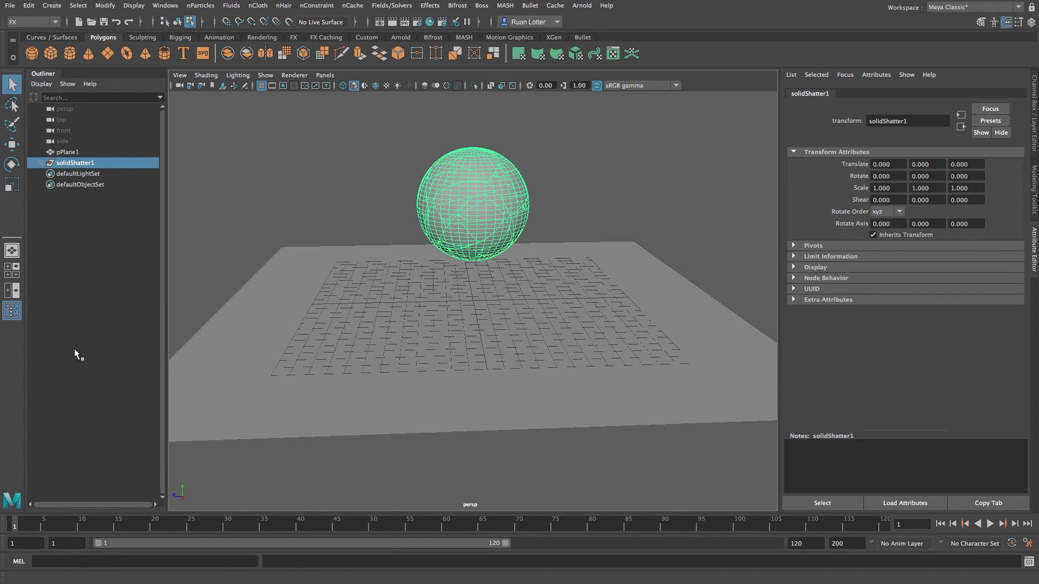
pyautogui.click(14, 317)
pyautogui.click(13, 316)
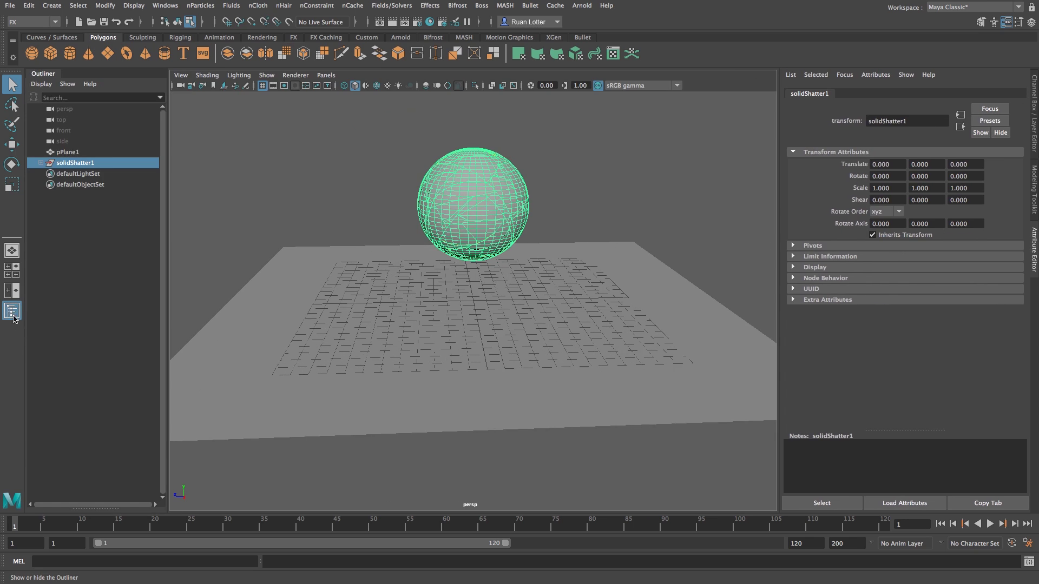
pyautogui.click(13, 317)
pyautogui.click(14, 316)
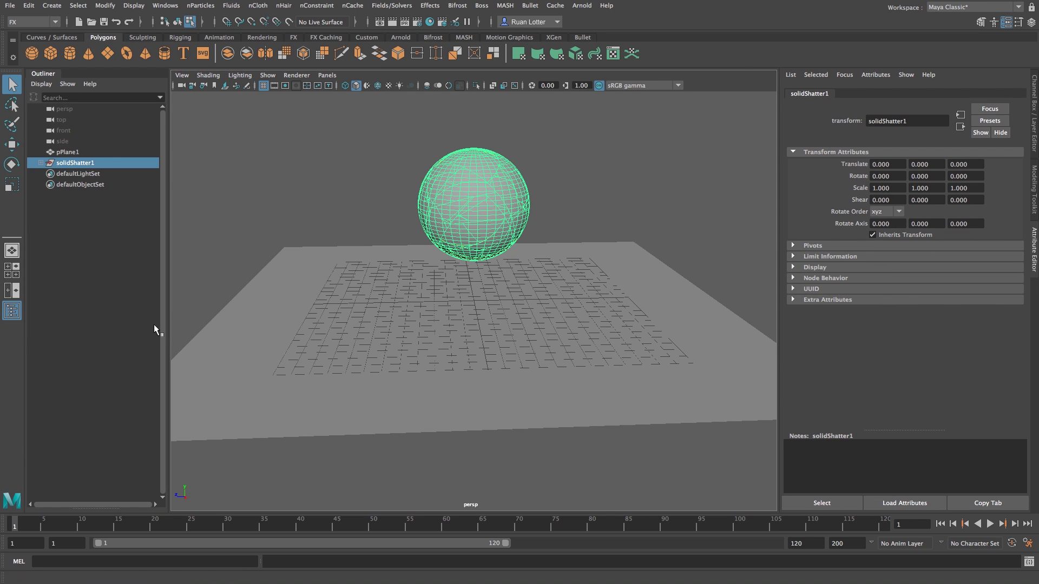
# Rename the ground plane as Floor
pyautogui.keyDown('alt'); pyautogui.moveTo(343, 227); pyautogui.dragTo(317, 232); pyautogui.keyUp('alt')
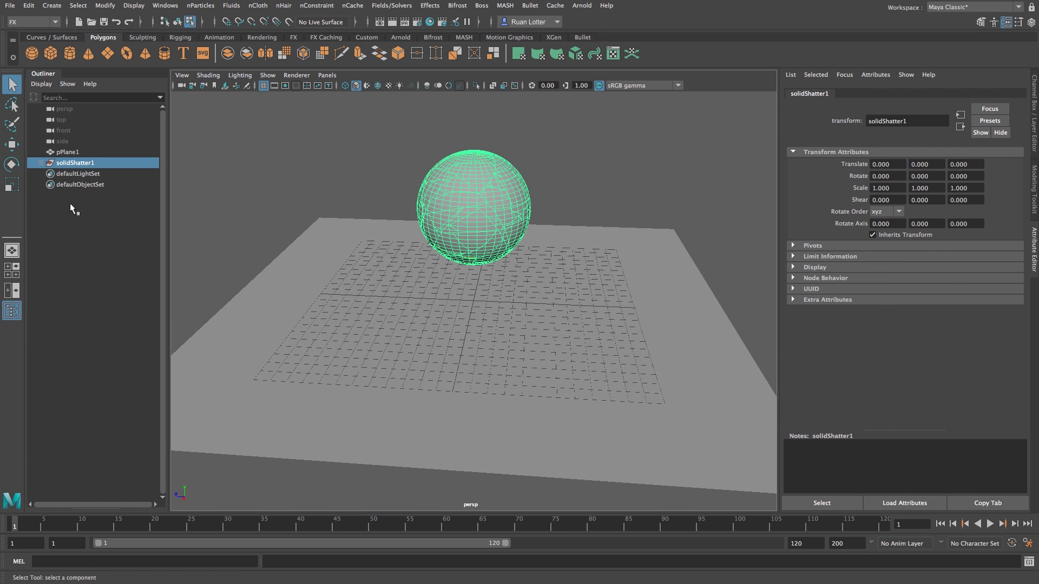
pyautogui.click(71, 151)
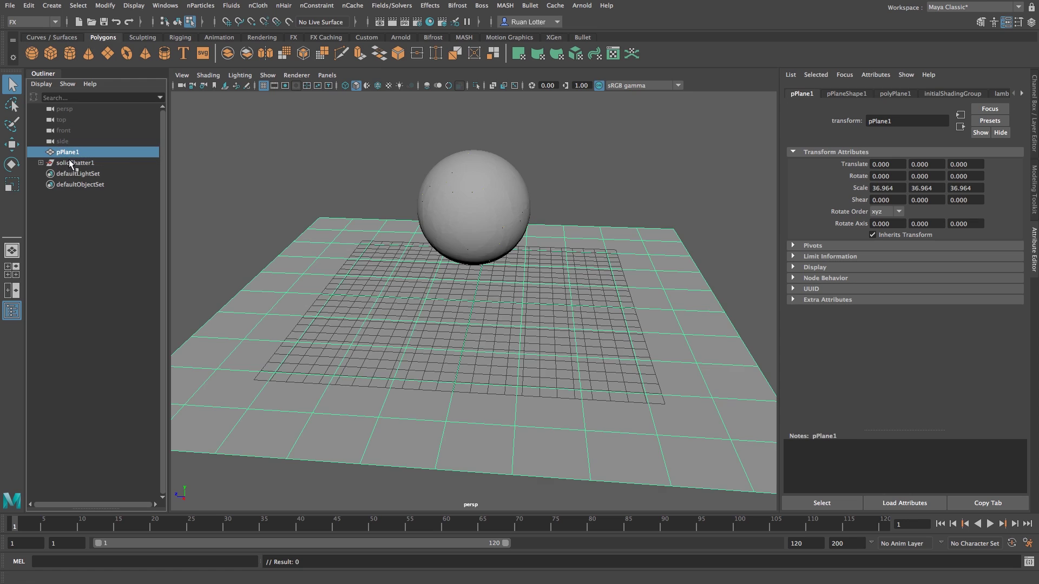
pyautogui.doubleClick(70, 152)
pyautogui.write('Floo')
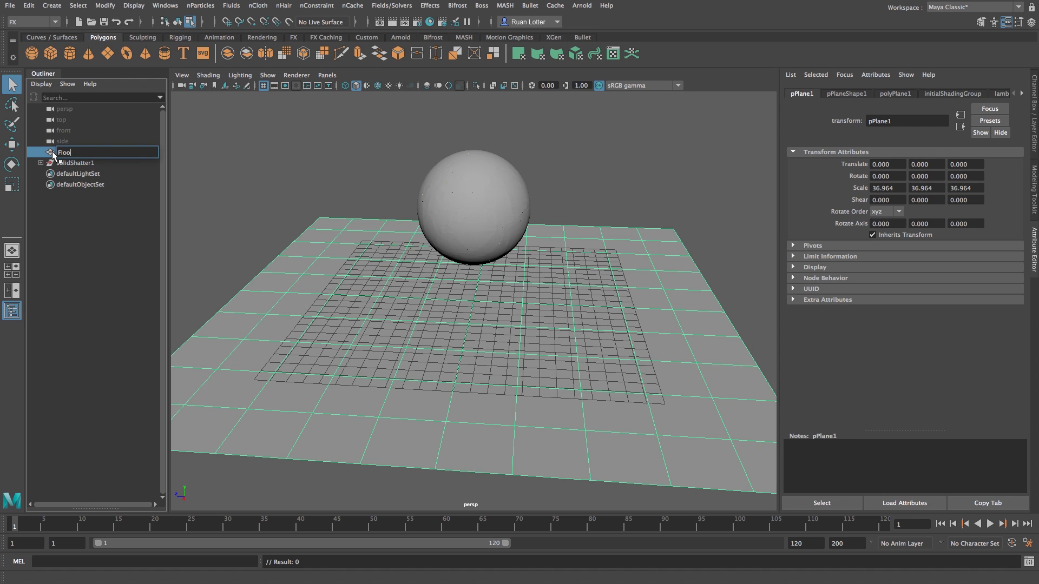
pyautogui.write('r')
pyautogui.press('Return')
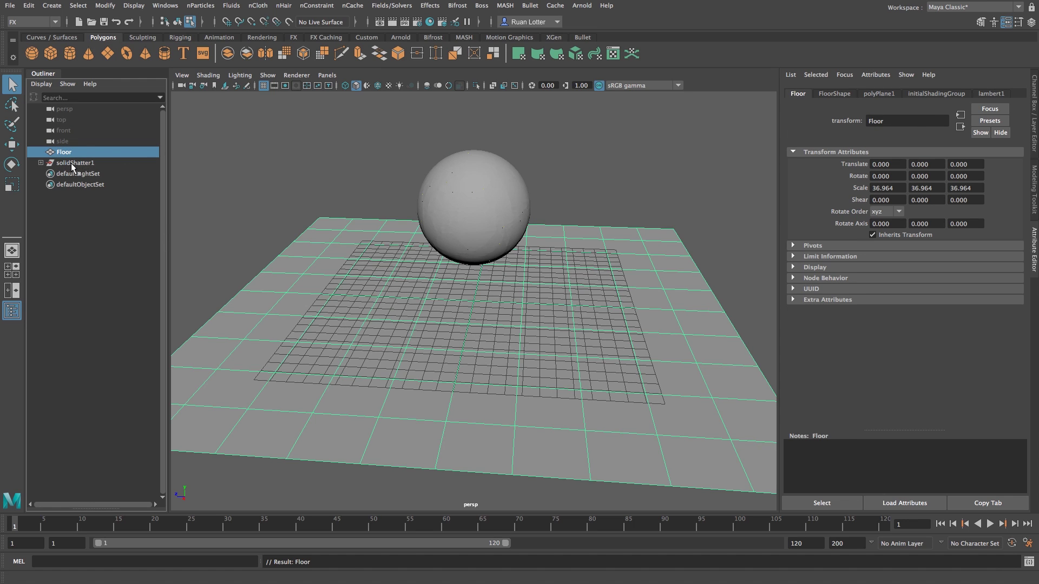
# Expand the solidShatter1 group to look through its shards, and collapse it again
pyautogui.click(71, 164)
pyautogui.click(41, 162)
pyautogui.press('Down')
pyautogui.press('Down')
pyautogui.press('Down')
pyautogui.press('Down')
pyautogui.press('Down')
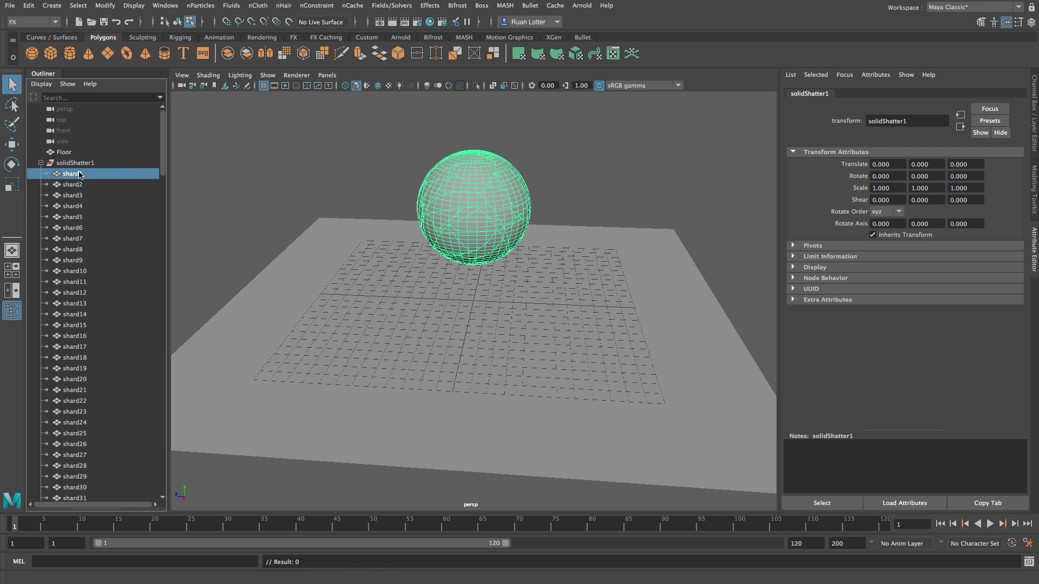
pyautogui.click(41, 163)
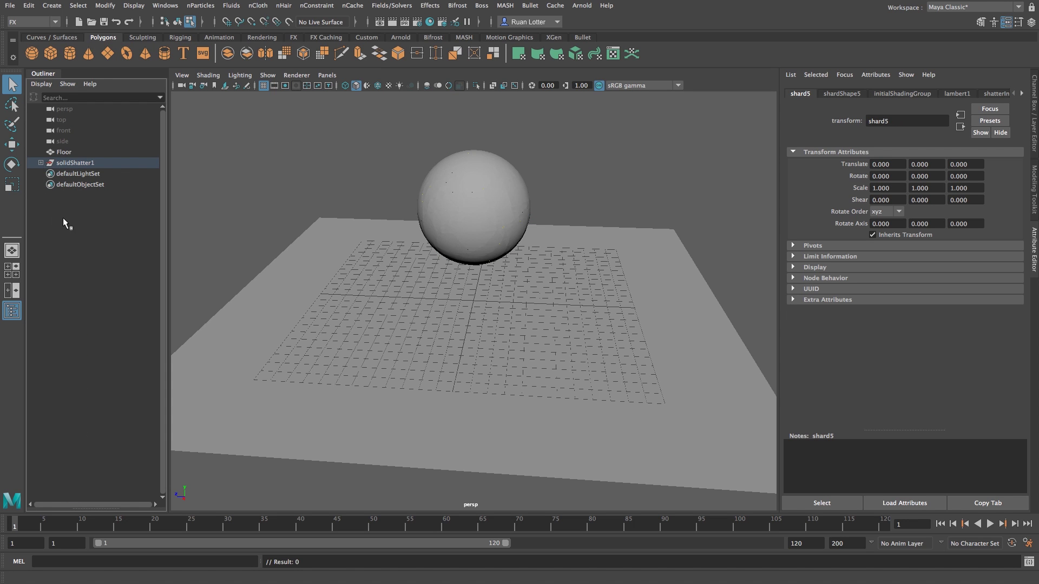
# Select the Floor plane as an object and make it a passive Bullet rigid body
pyautogui.keyDown('alt'); pyautogui.moveTo(501, 348); pyautogui.dragTo(550, 332); pyautogui.keyUp('alt')
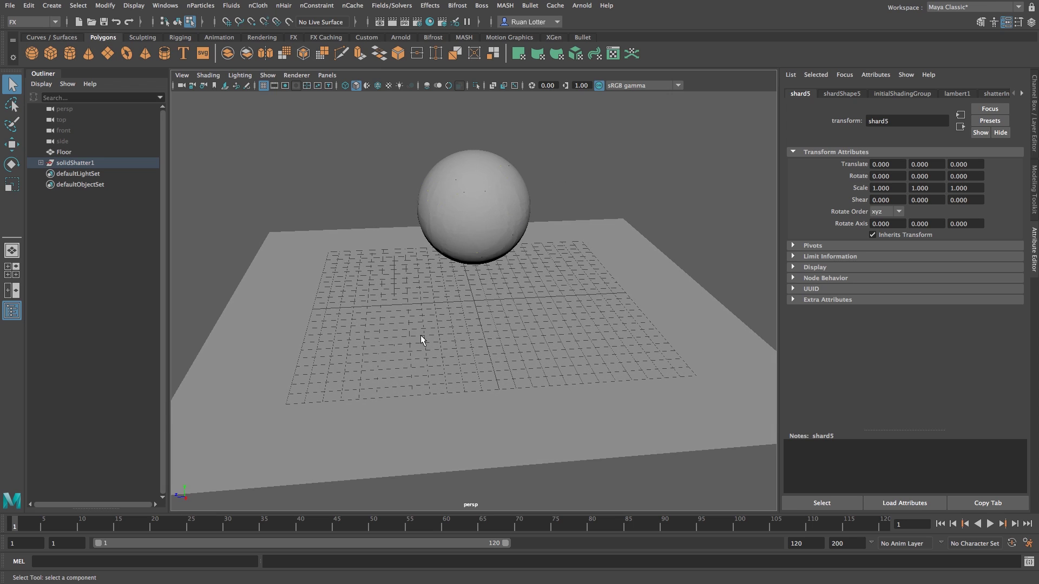
pyautogui.moveTo(582, 202); pyautogui.dragTo(615, 255)
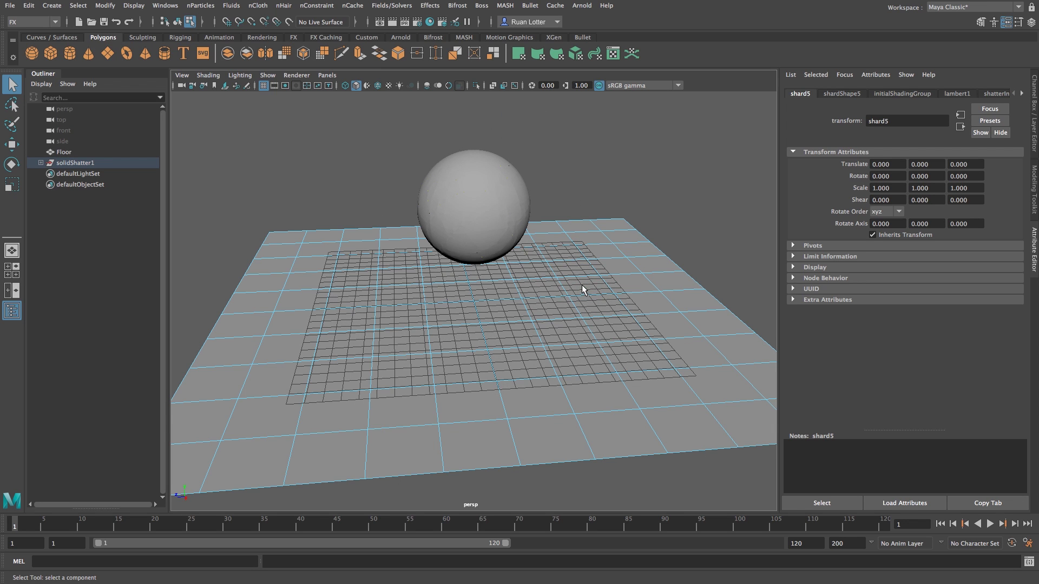
pyautogui.moveTo(581, 226); pyautogui.dragTo(639, 211, button='right')
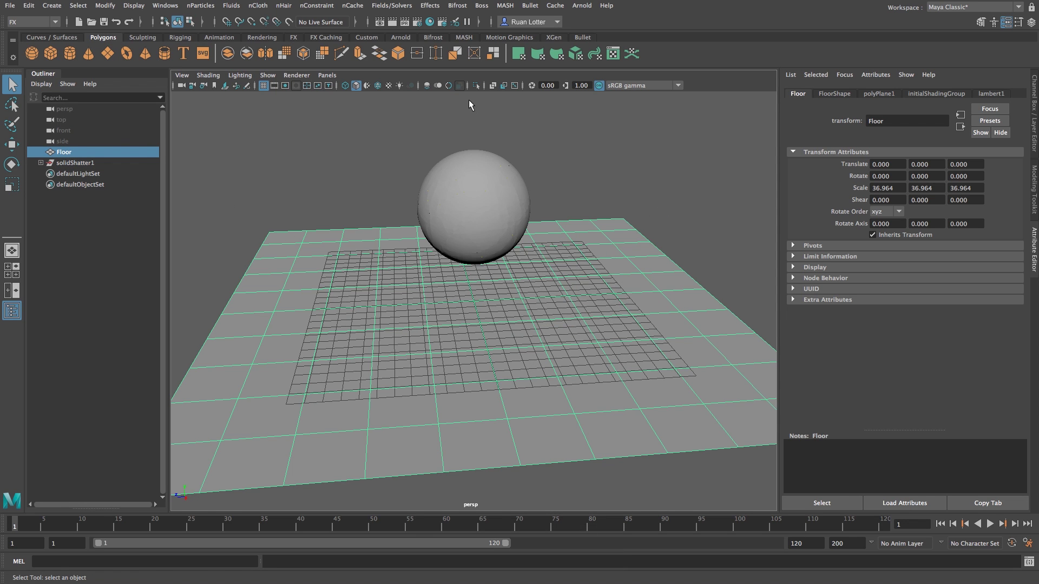
pyautogui.click(583, 37)
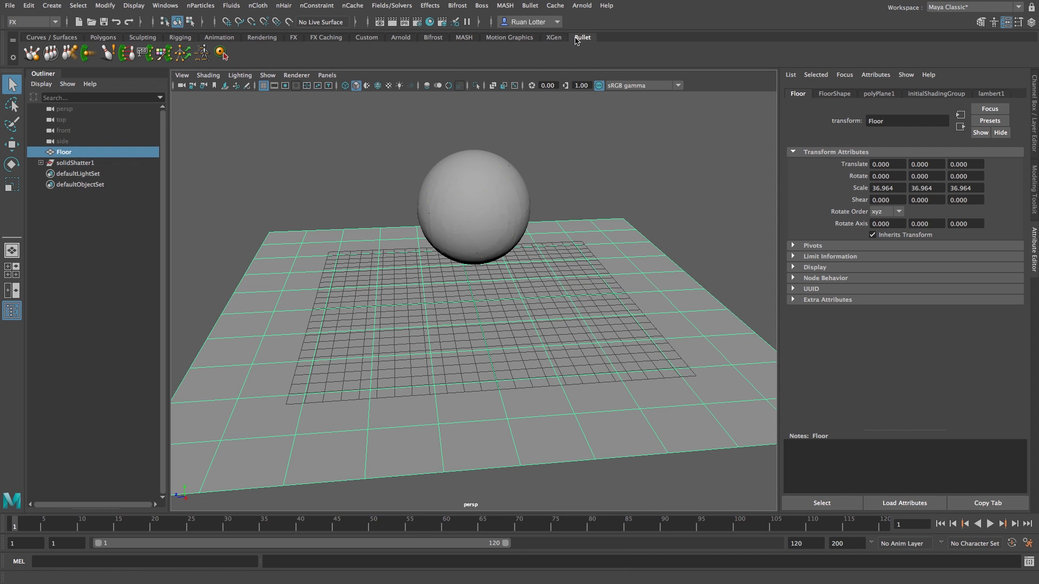
pyautogui.click(70, 56)
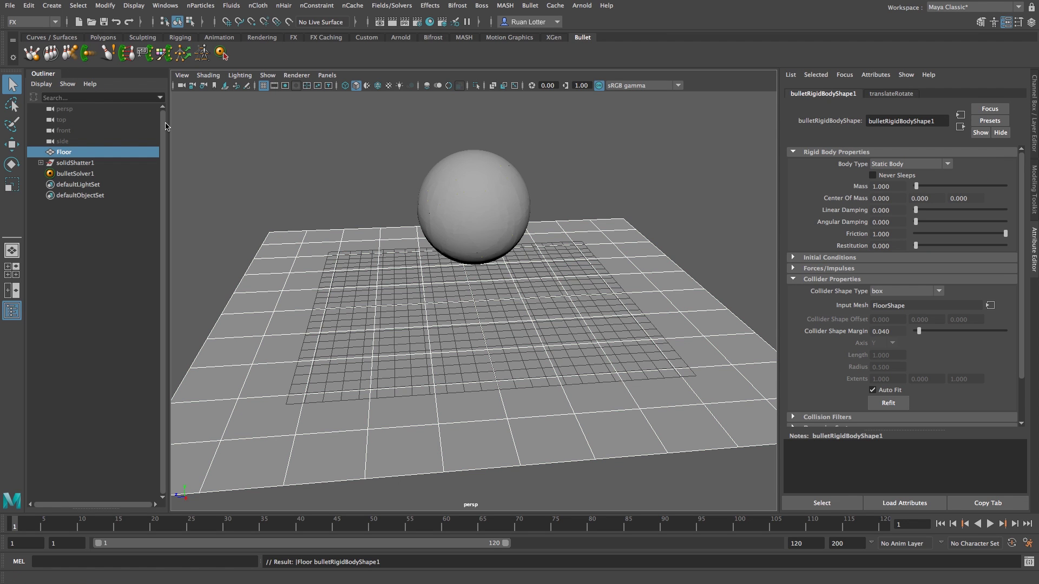
# Play the simulation with only the floor as a rigid body, rewind, and extend the playback range to frame 200
pyautogui.keyDown('alt'); pyautogui.moveTo(571, 286); pyautogui.dragTo(579, 265); pyautogui.keyUp('alt')
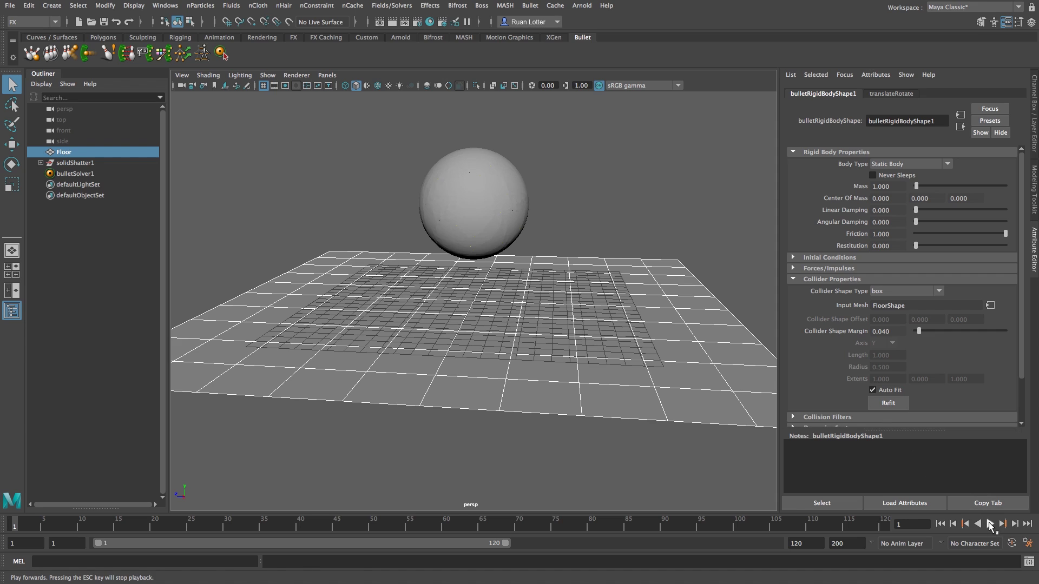
pyautogui.click(990, 524)
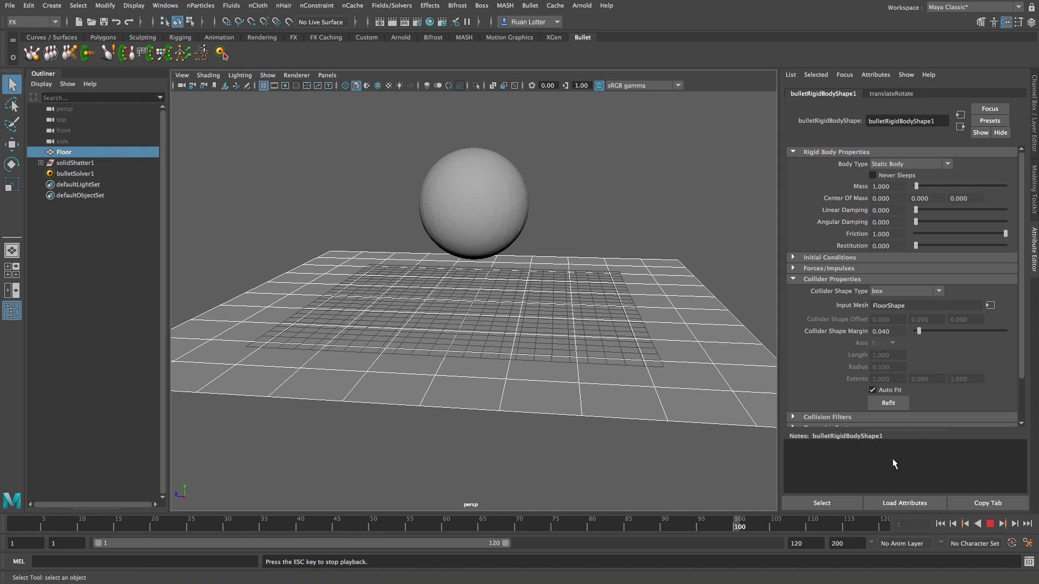
pyautogui.click(990, 524)
pyautogui.click(940, 524)
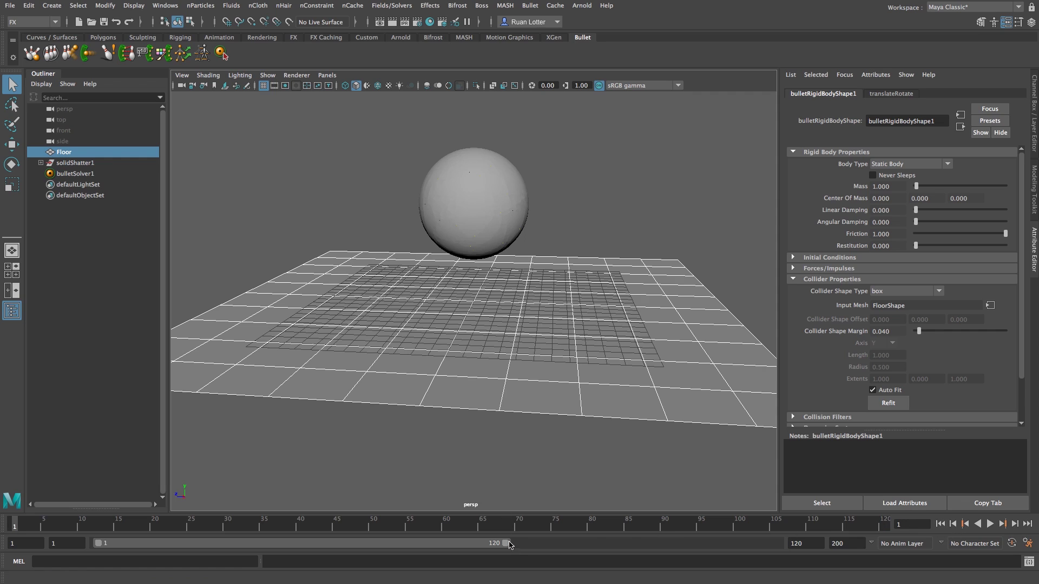
pyautogui.moveTo(507, 543); pyautogui.dragTo(775, 544)
# Create an active Bullet rigid set from the solidShatter1 group
pyautogui.click(437, 198)
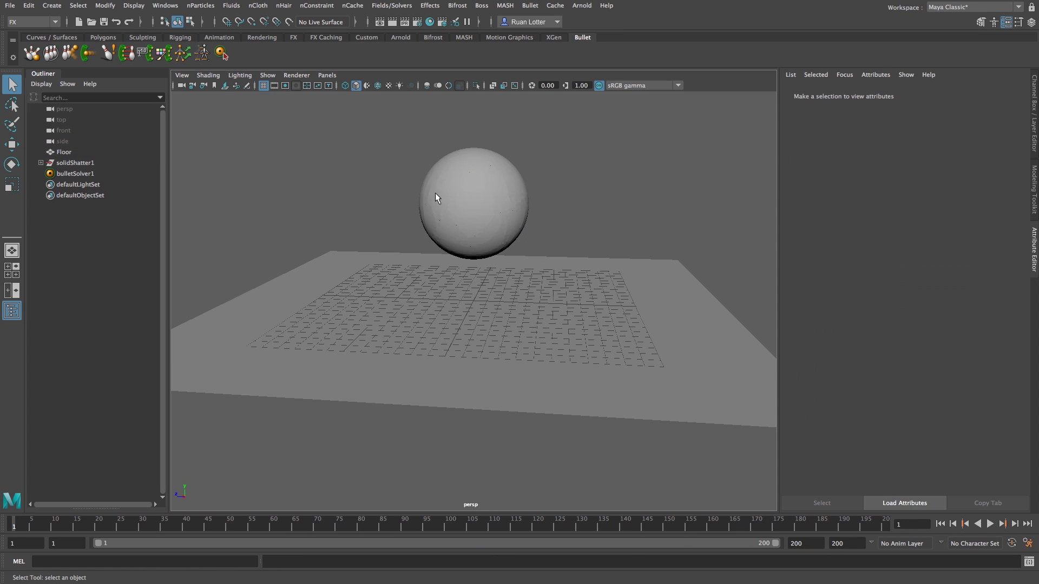
pyautogui.click(66, 163)
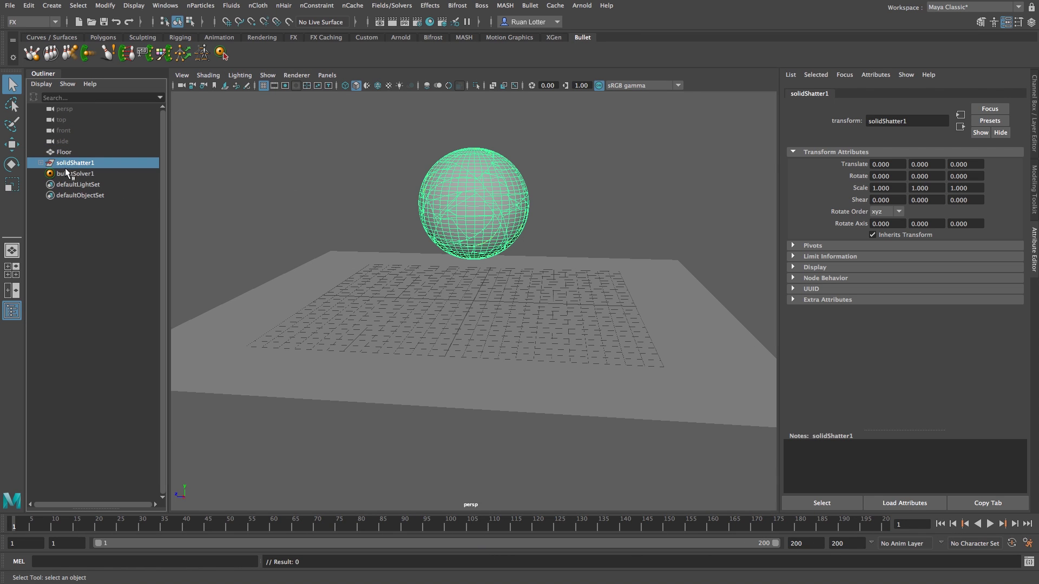
pyautogui.click(50, 54)
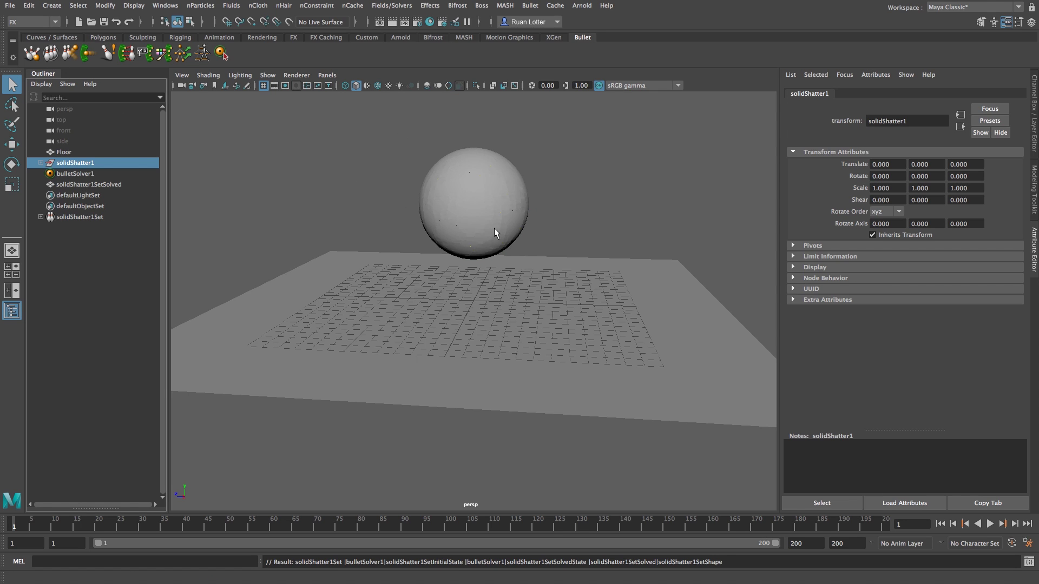
# Play the simulation to check how the shards fall, and return to the first frame
pyautogui.click(990, 524)
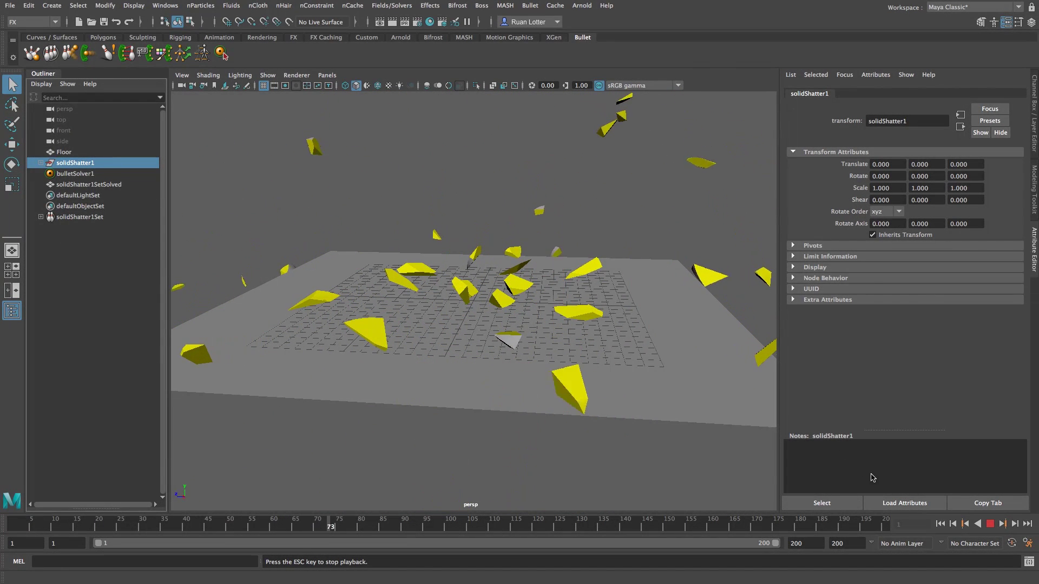
pyautogui.press('Escape')
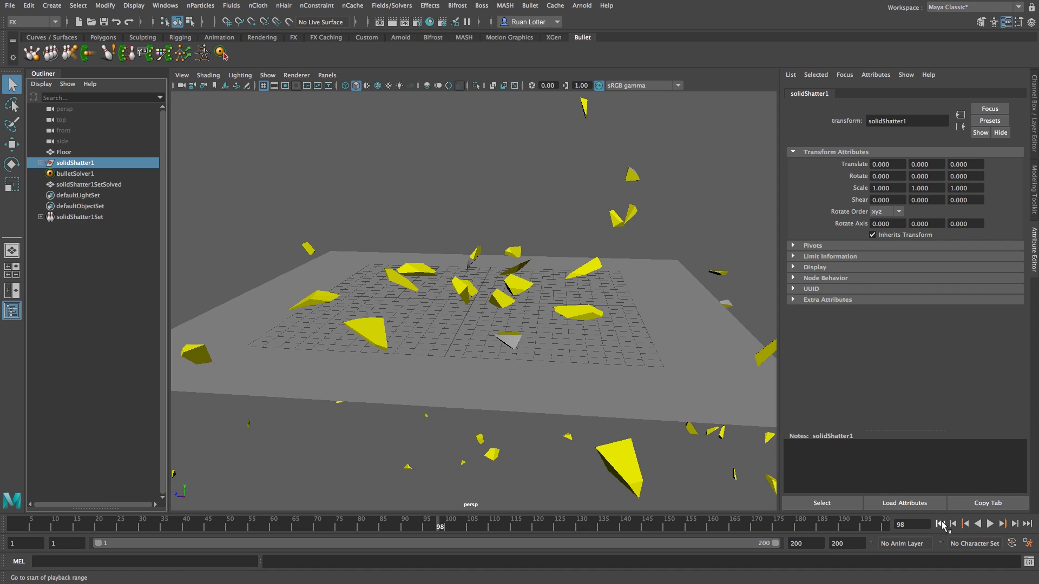
pyautogui.click(941, 525)
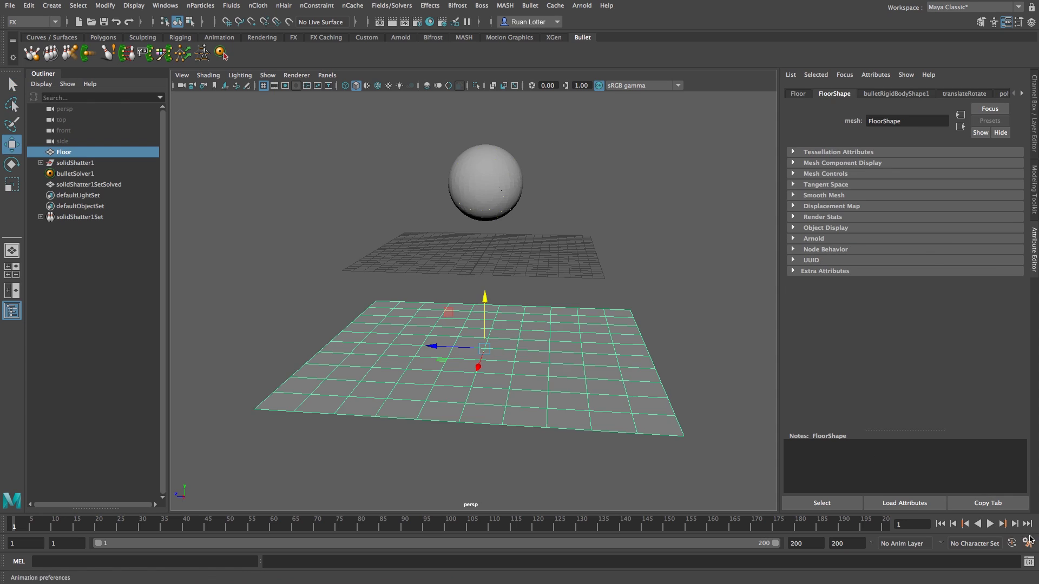
# Set the Max Playback Speed to Real-time [25 fps] in the Time Slider preferences and close them
pyautogui.click(1029, 544)
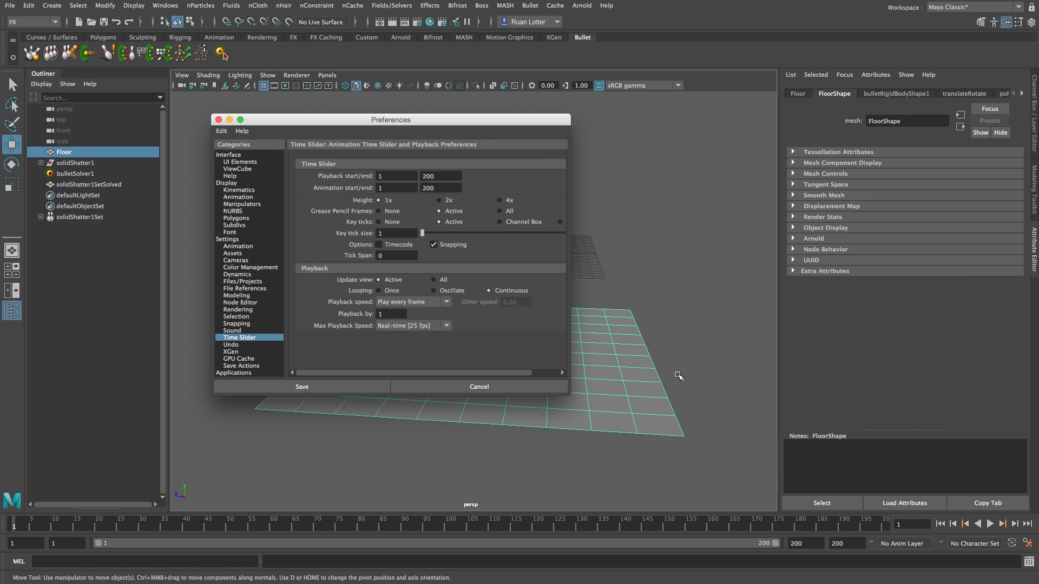
pyautogui.click(420, 326)
pyautogui.click(402, 349)
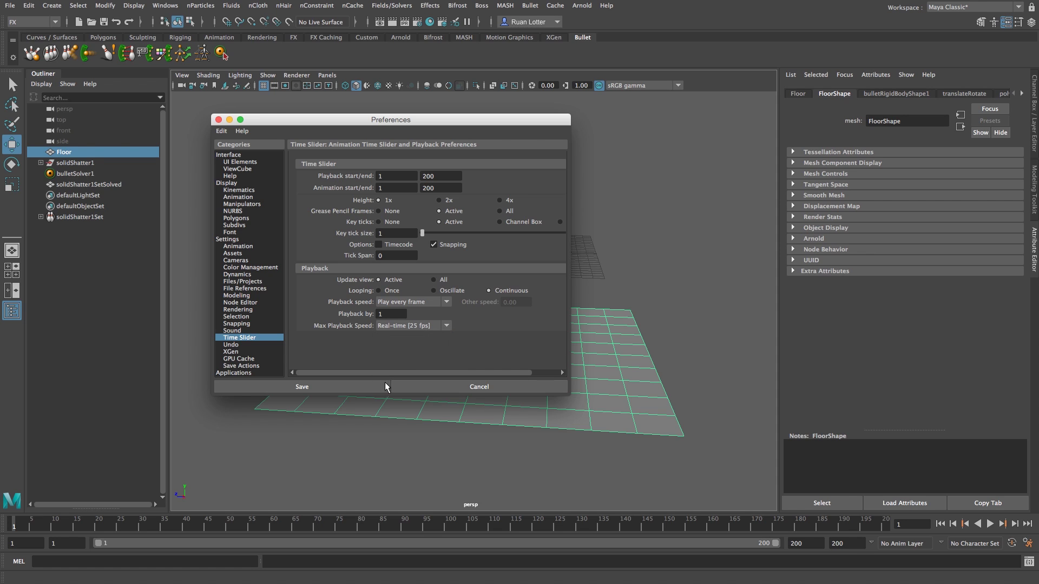
pyautogui.click(378, 381)
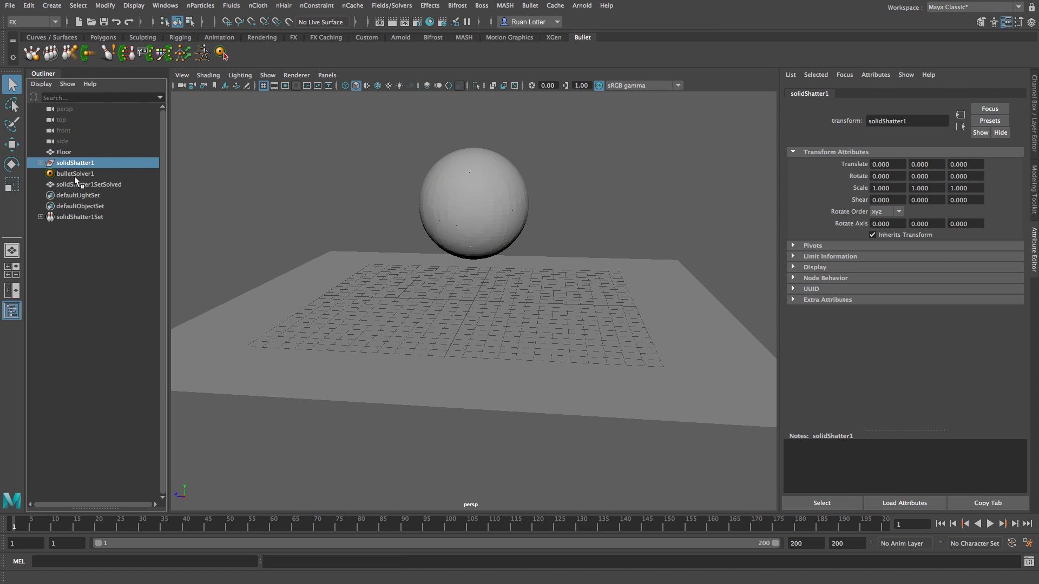
# Set the Collision Shape Type of bulletSolver1's solidShatter1SetInitialState to hull
pyautogui.click(76, 176)
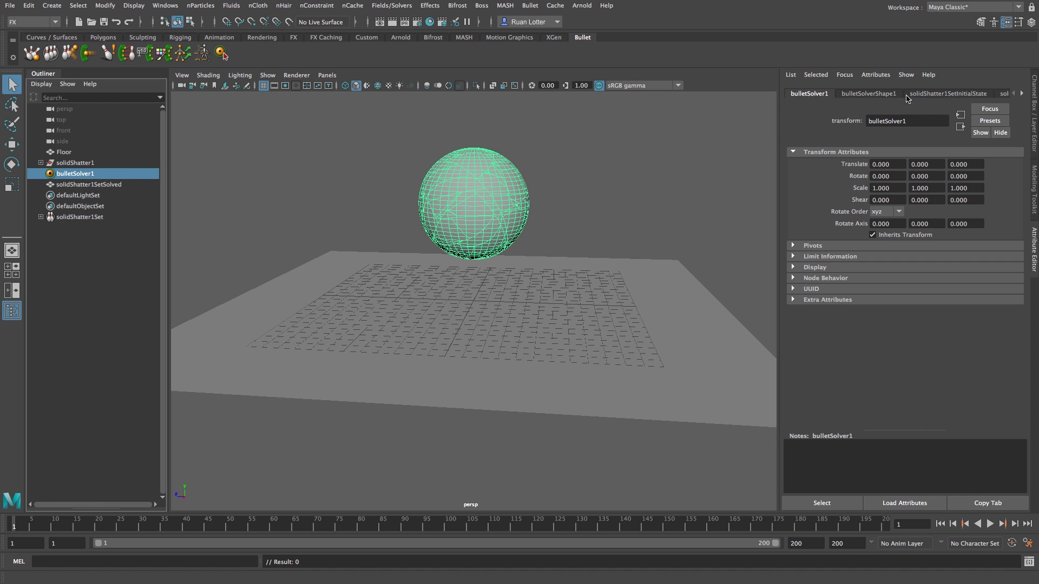
pyautogui.click(967, 95)
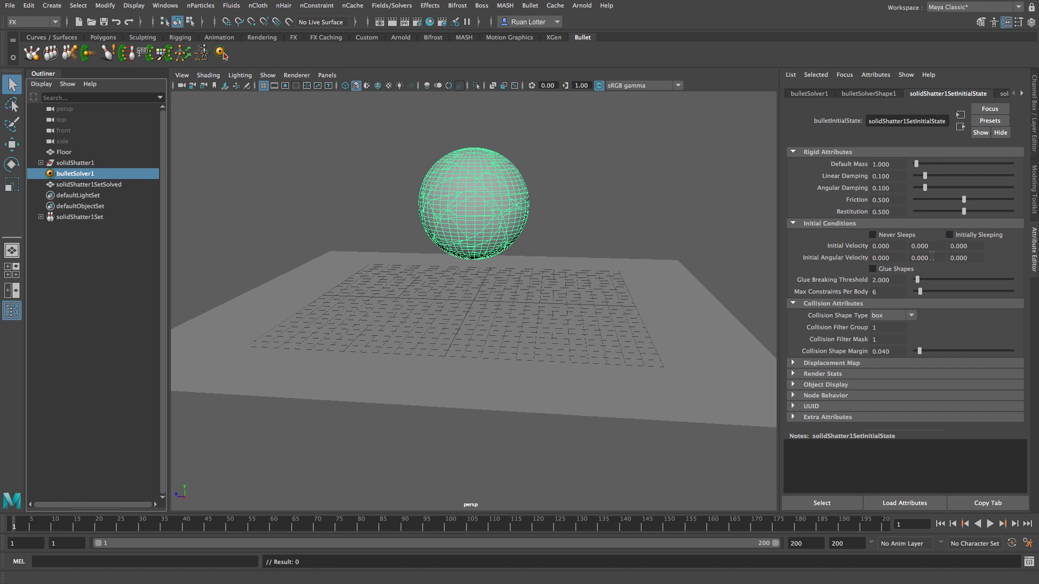
pyautogui.click(912, 318)
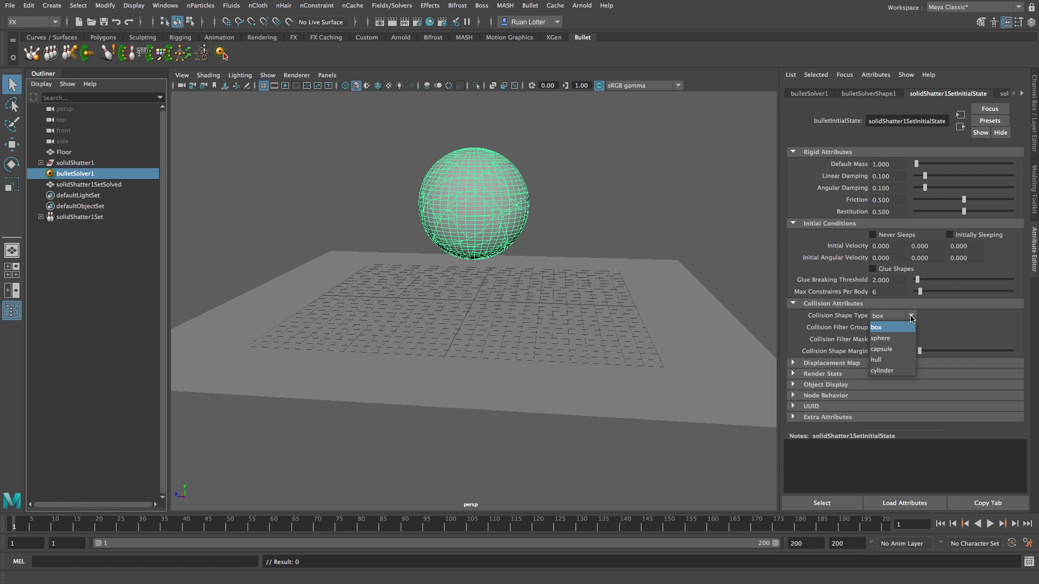
pyautogui.click(882, 361)
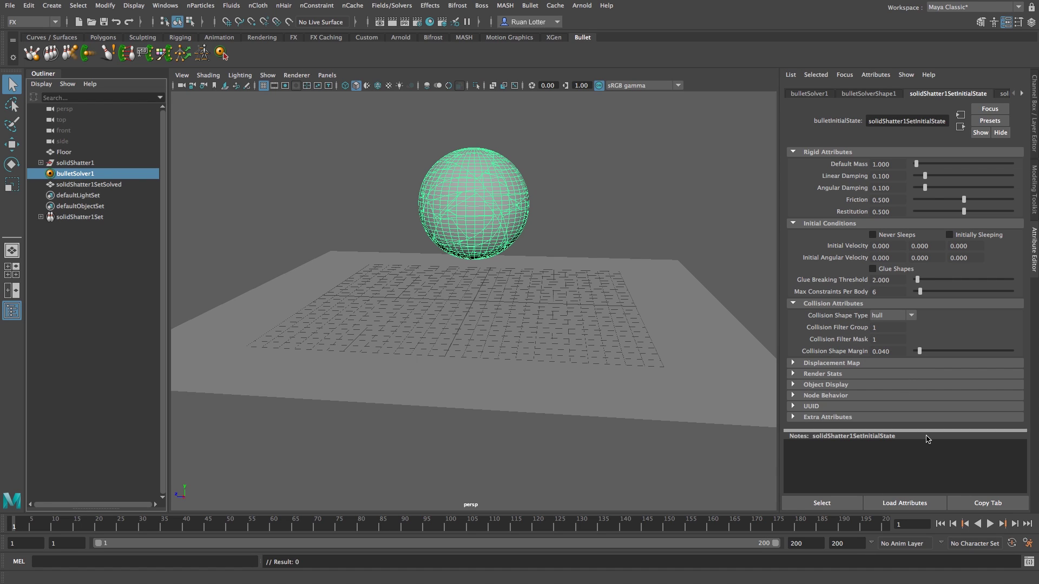
# Play the simulation with the hull collision shapes and rewind to frame 1
pyautogui.click(992, 523)
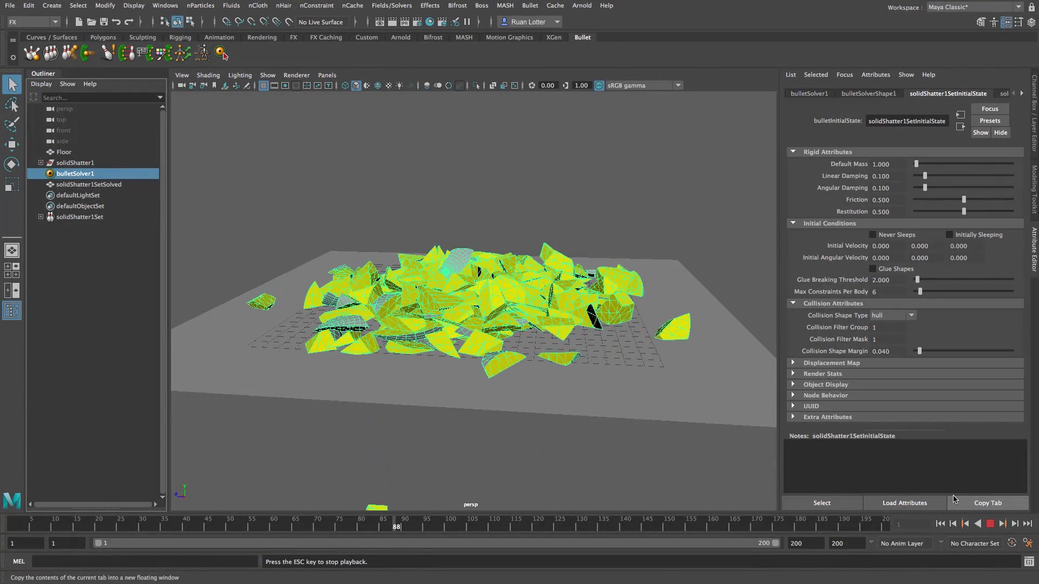
pyautogui.click(991, 524)
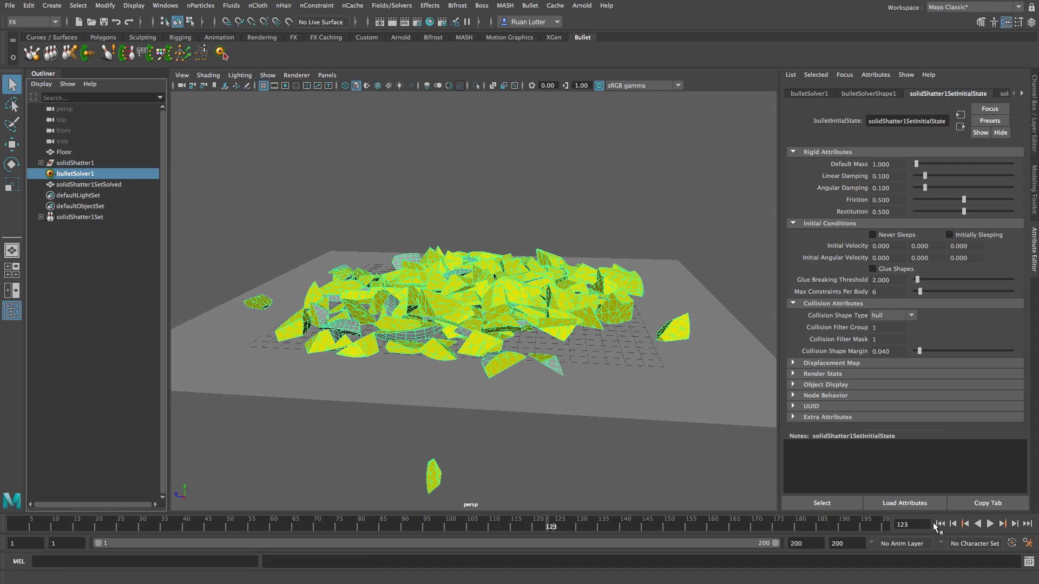
pyautogui.click(940, 524)
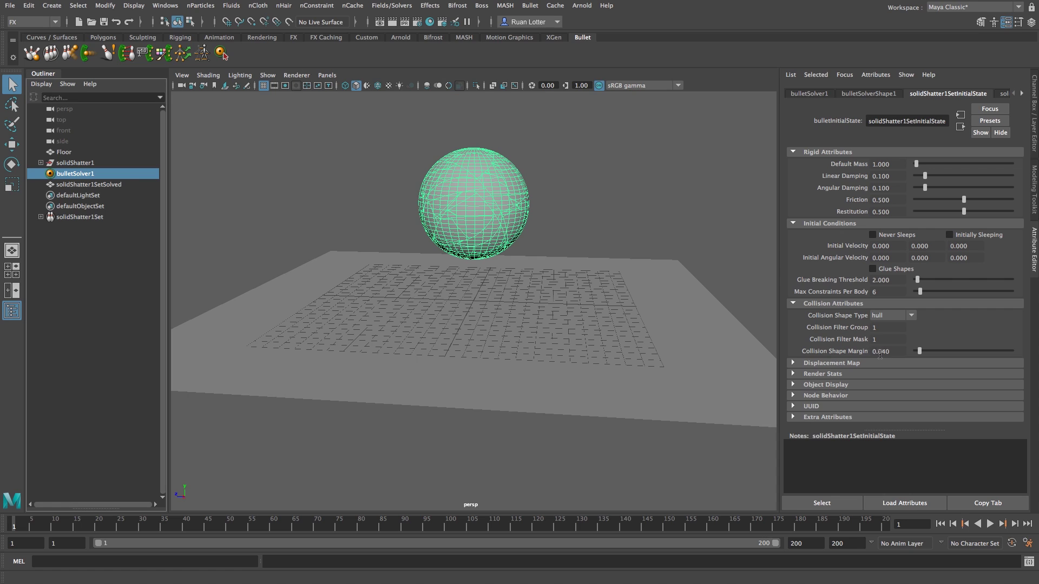
# Reduce the shards' Collision Shape Margin to 0.000, test the simulation and rewind to the start
pyautogui.moveTo(921, 352); pyautogui.dragTo(873, 383)
pyautogui.click(990, 523)
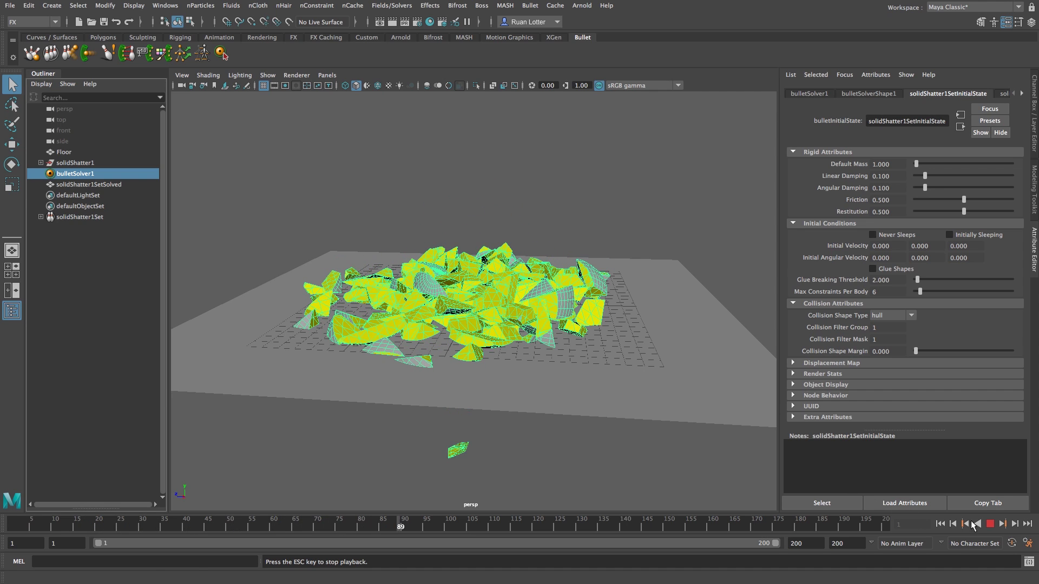
pyautogui.click(940, 524)
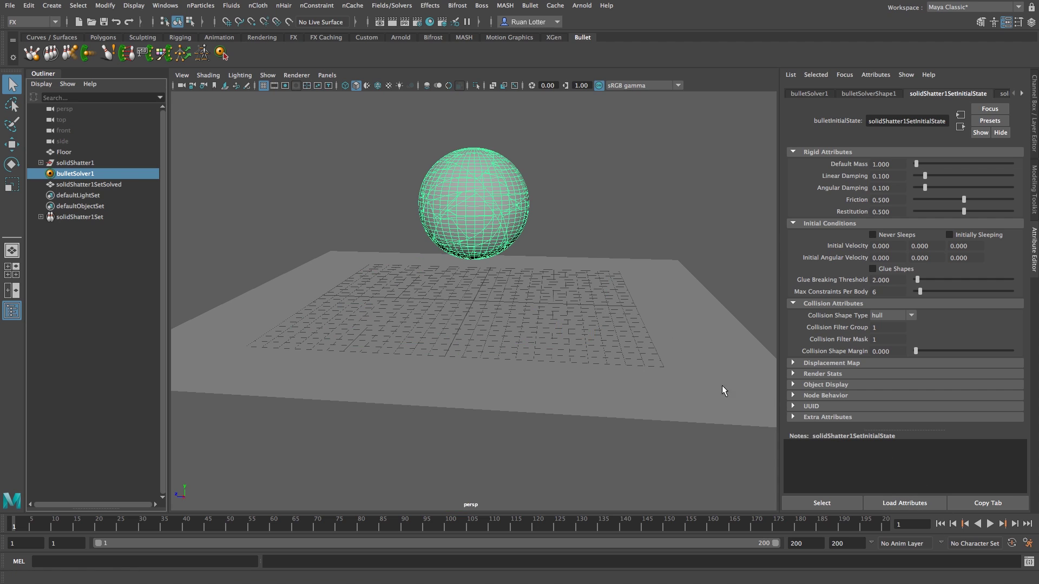
# Move the Floor plane straight down, well below the grid and the sphere
pyautogui.click(560, 350)
pyautogui.press('w')
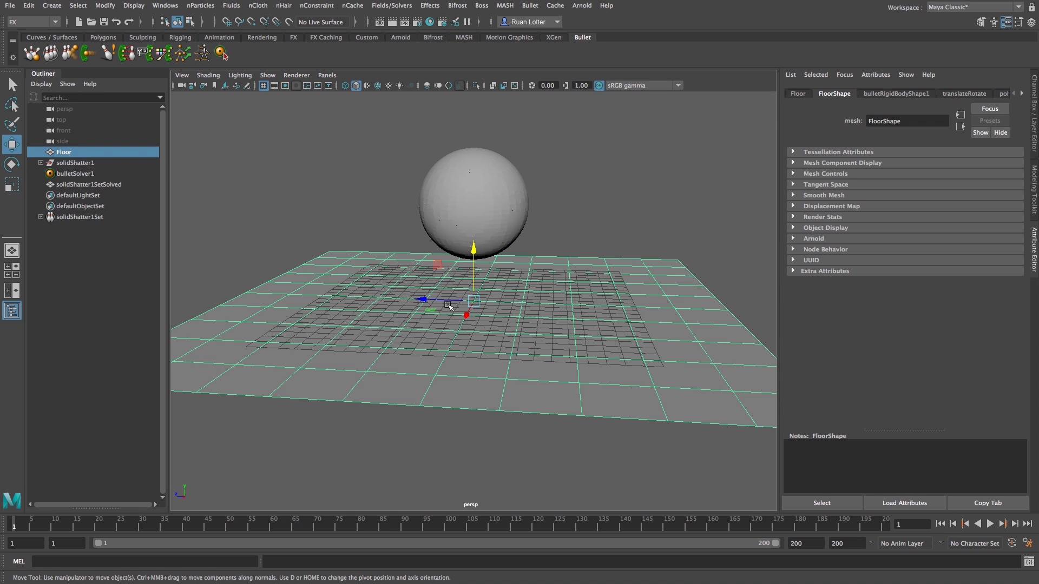
pyautogui.moveTo(474, 253); pyautogui.dragTo(476, 403)
pyautogui.keyDown('alt'); pyautogui.moveTo(591, 309); pyautogui.dragTo(572, 211, button='right'); pyautogui.keyUp('alt')
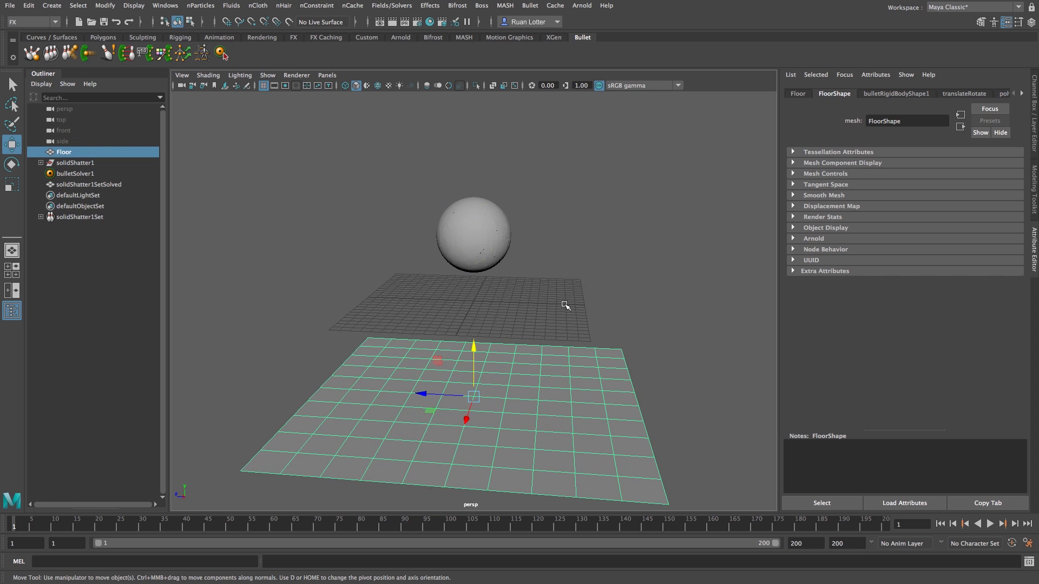
pyautogui.keyDown('alt'); pyautogui.moveTo(575, 297); pyautogui.dragTo(641, 304); pyautogui.keyUp('alt')
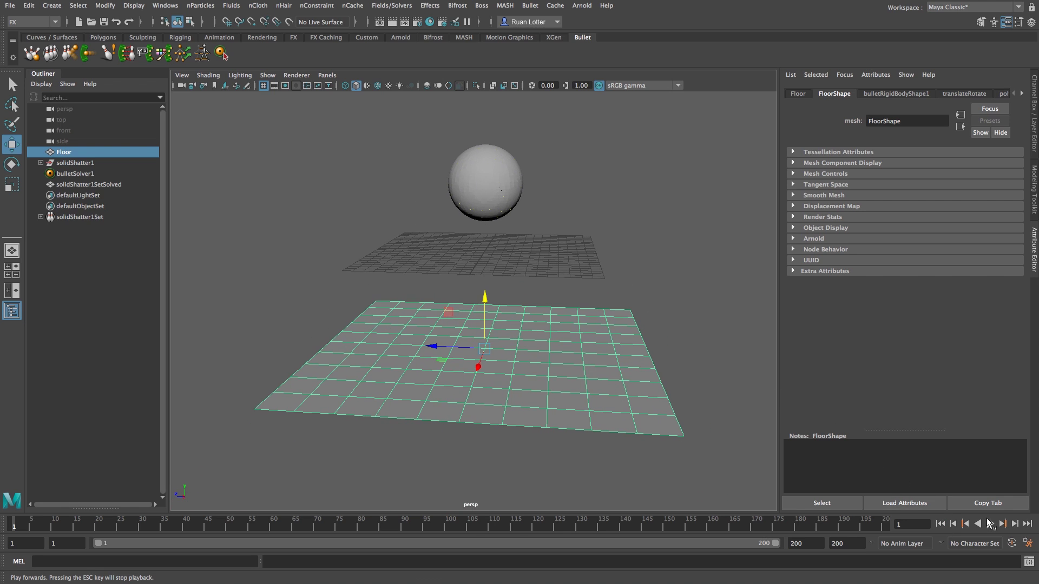
# Play the simulation with the lowered floor and rewind to frame 1
pyautogui.click(990, 523)
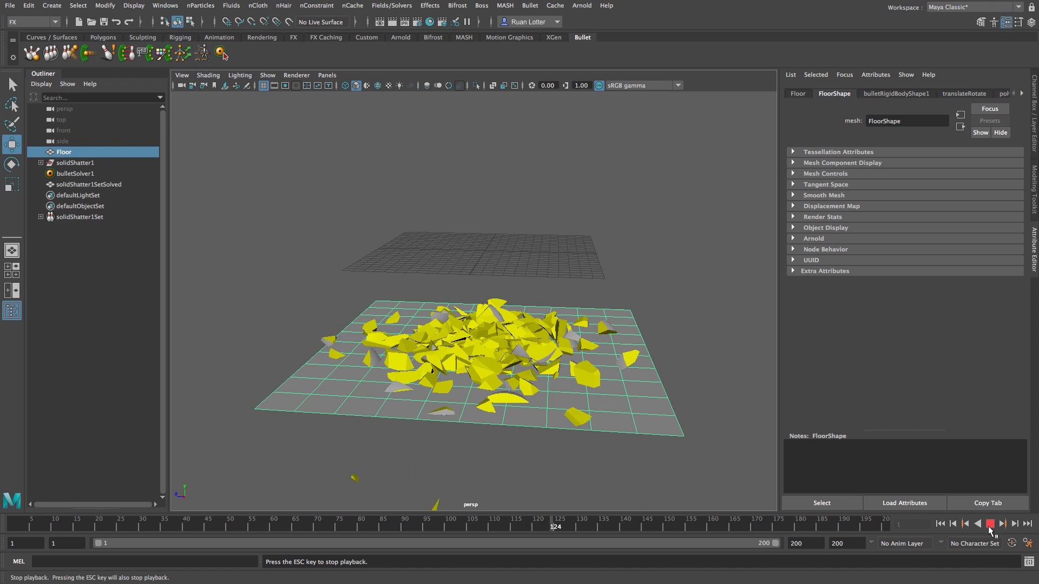
pyautogui.press('Escape')
pyautogui.click(940, 524)
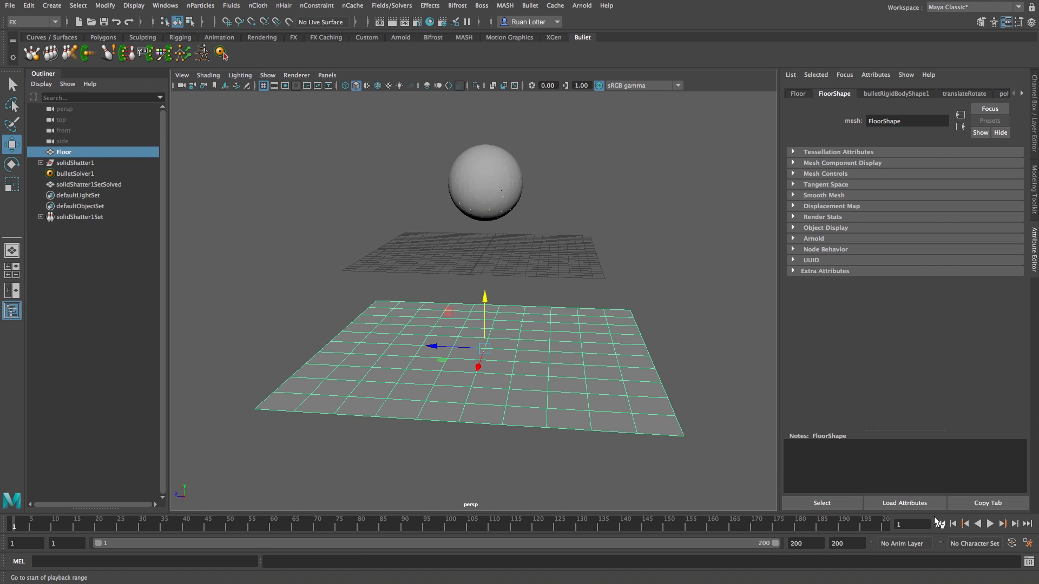
# Open the solidShatter1SetInitialState attributes of bulletSolver1, play the simulation with the current settings and return to the start
pyautogui.click(72, 173)
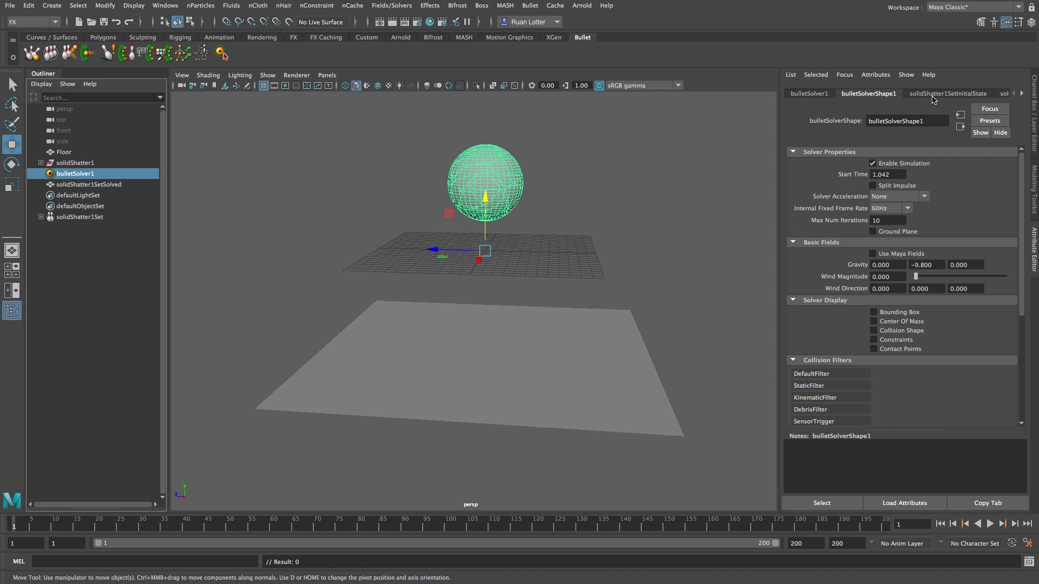
pyautogui.click(958, 94)
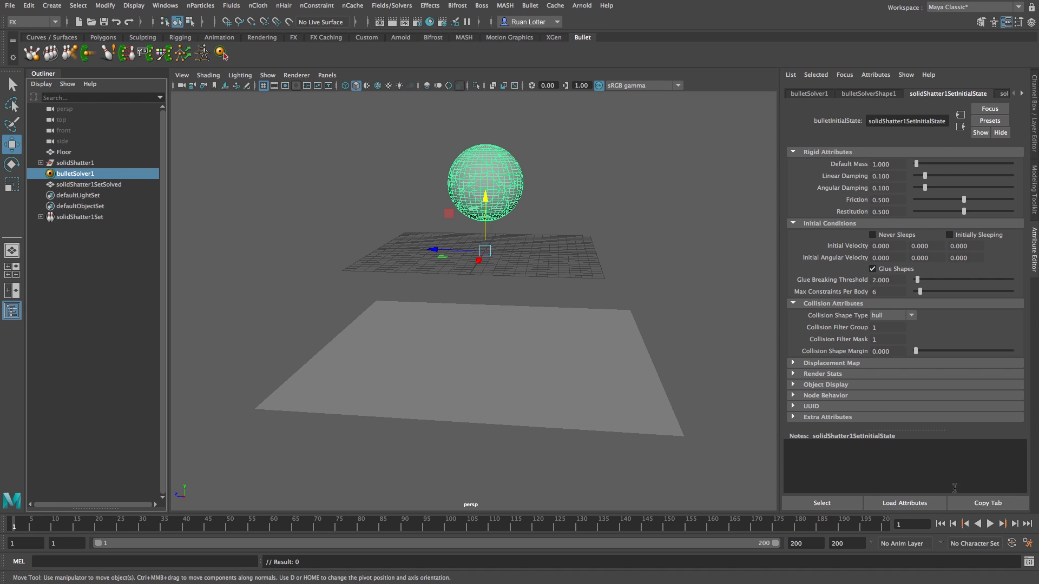
pyautogui.click(990, 524)
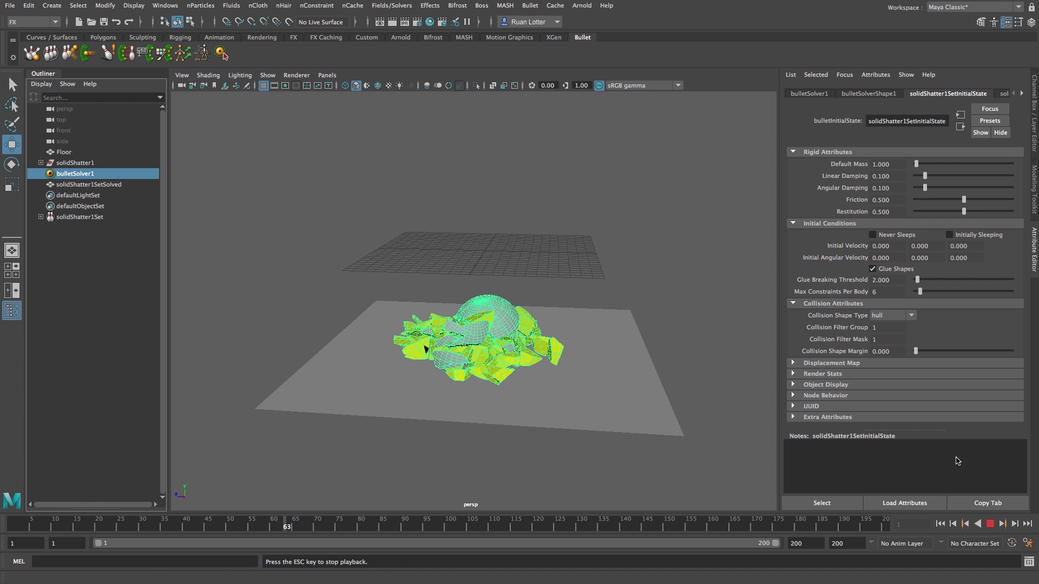
pyautogui.click(995, 524)
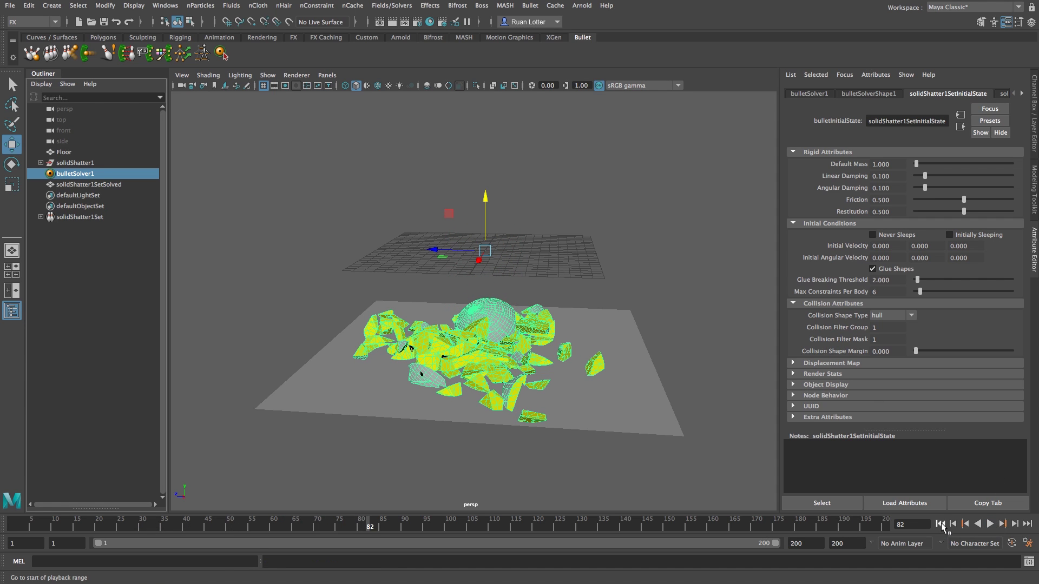
pyautogui.click(940, 524)
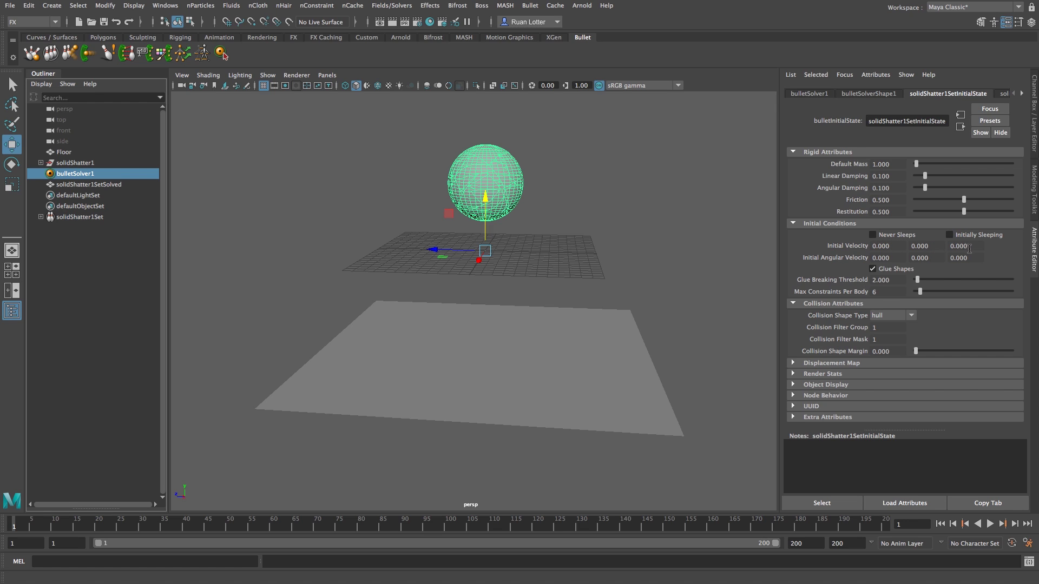
# Set the shards' Y Initial Velocity to -40, test the simulation and rewind to frame 1
pyautogui.click(930, 245)
pyautogui.doubleClick(929, 247)
pyautogui.write('-40')
pyautogui.press('Return')
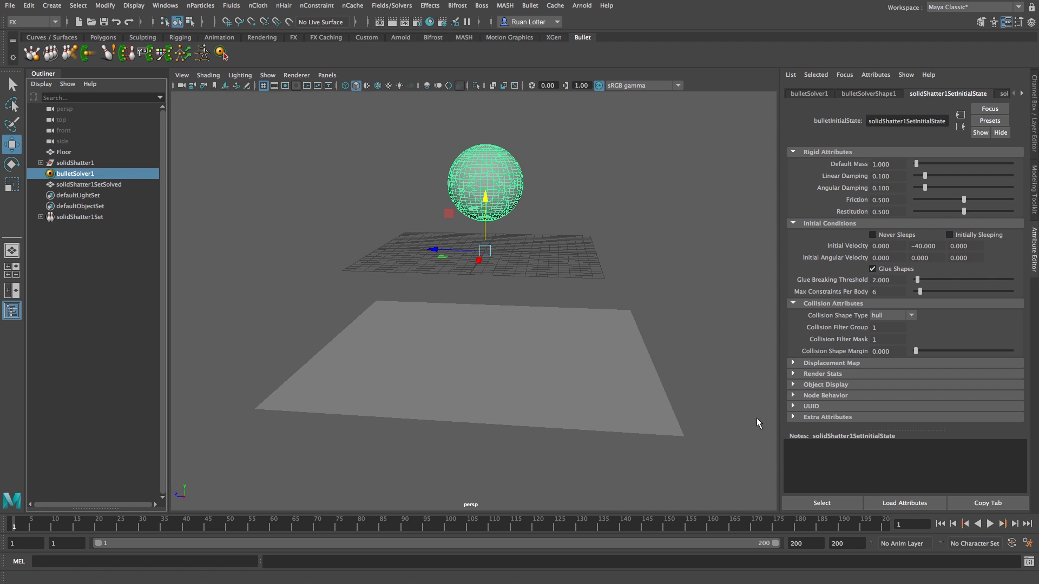
pyautogui.click(990, 524)
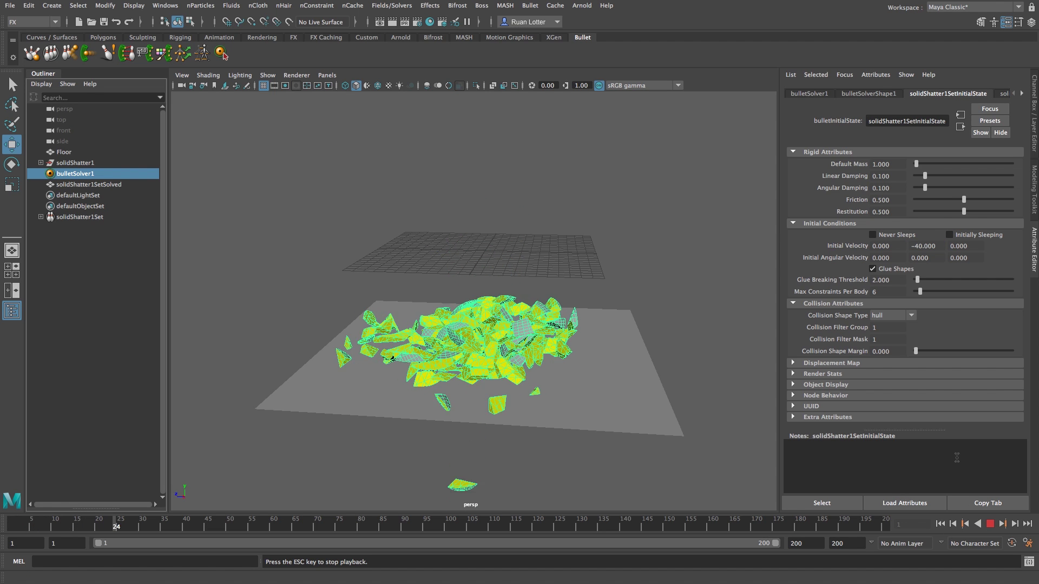
pyautogui.click(990, 524)
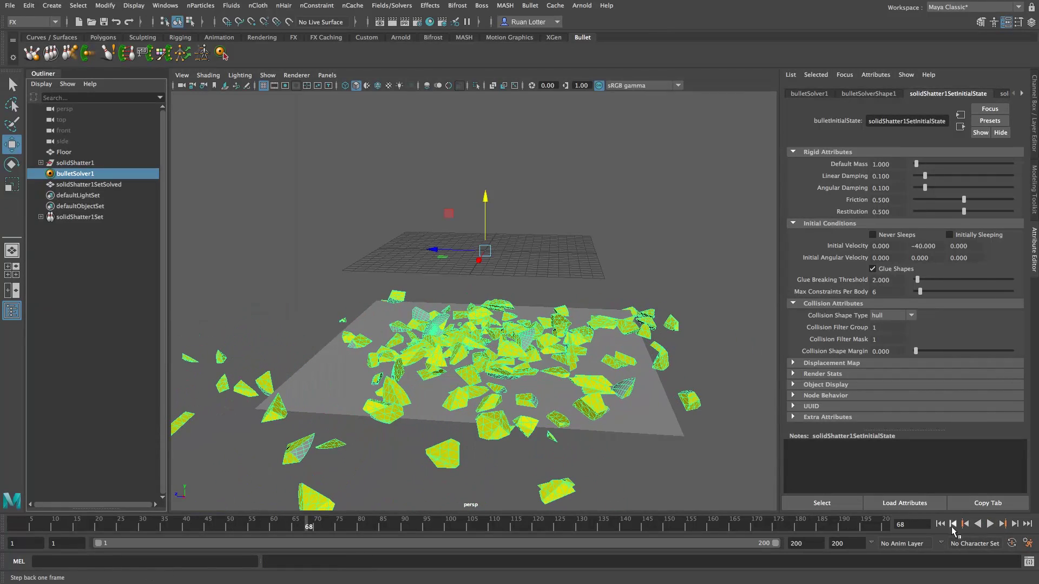
pyautogui.click(940, 524)
# Change the shards' Y Initial Velocity to -80, test the faster impact and return to the start frame
pyautogui.doubleClick(924, 246)
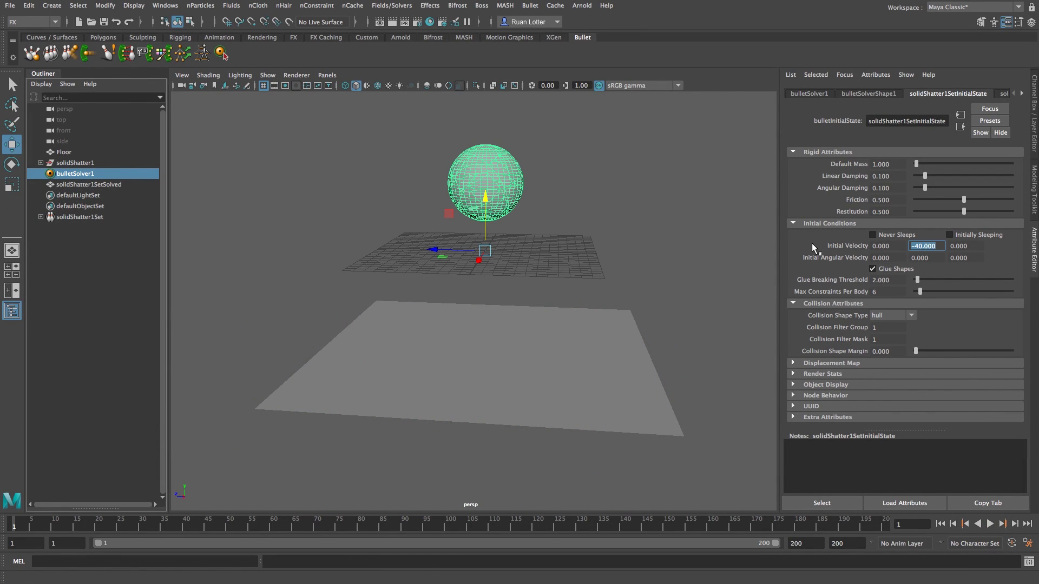
pyautogui.write('-80')
pyautogui.press('Return')
pyautogui.click(990, 524)
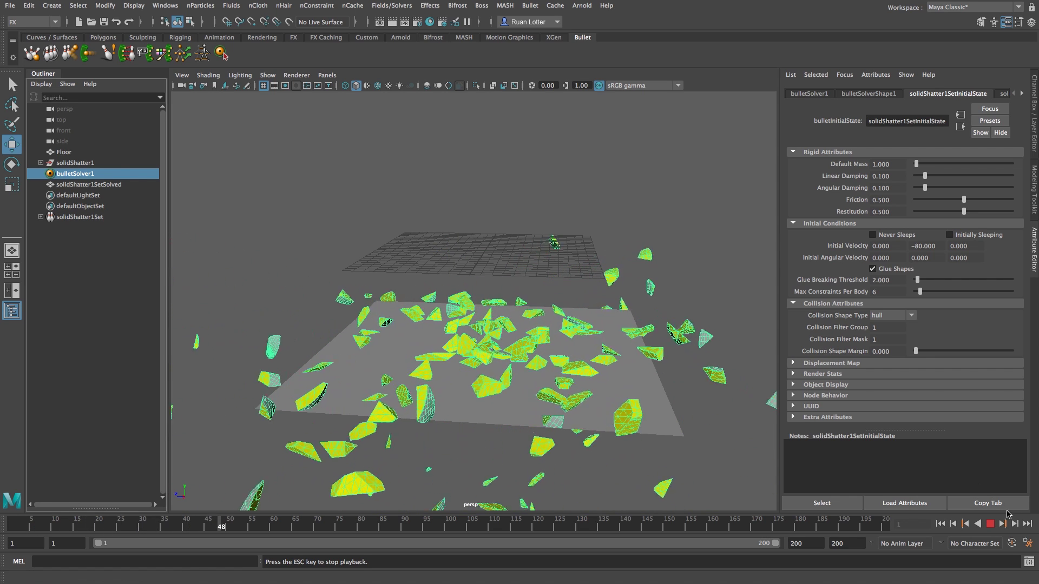
pyautogui.press('Escape')
pyautogui.click(940, 524)
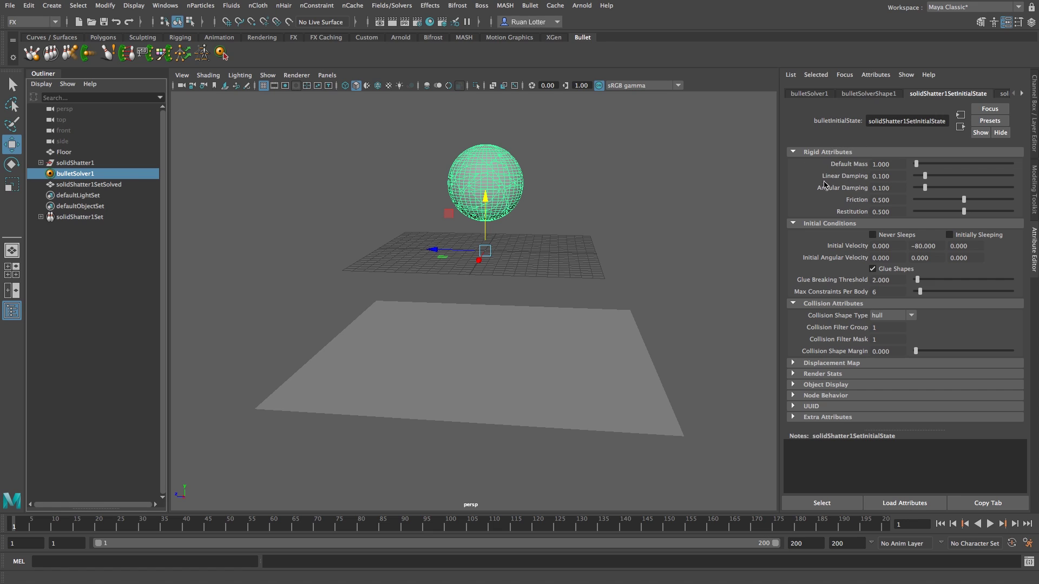
# Set the shards' Default Mass to about 21.591, Linear and Angular Damping to 0, and Friction and Restitution to 1
pyautogui.moveTo(917, 166); pyautogui.dragTo(934, 167)
pyautogui.moveTo(922, 177); pyautogui.dragTo(867, 193)
pyautogui.moveTo(964, 202); pyautogui.dragTo(1017, 210)
pyautogui.moveTo(963, 212); pyautogui.dragTo(1028, 213)
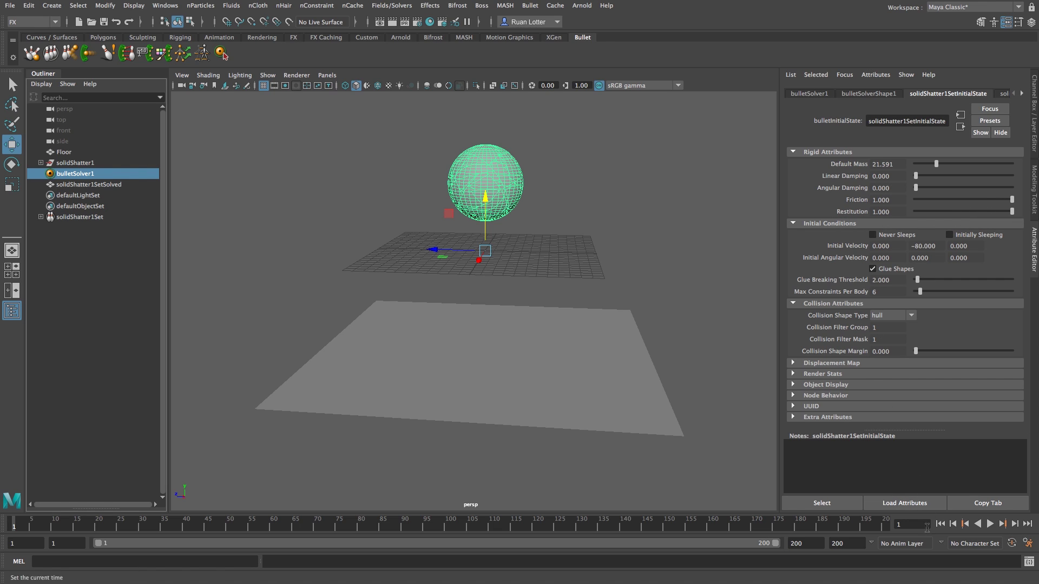
# Play the simulation with the new mass, damping, friction and restitution values, and rewind to frame 1
pyautogui.hotkey('alt', 'v')
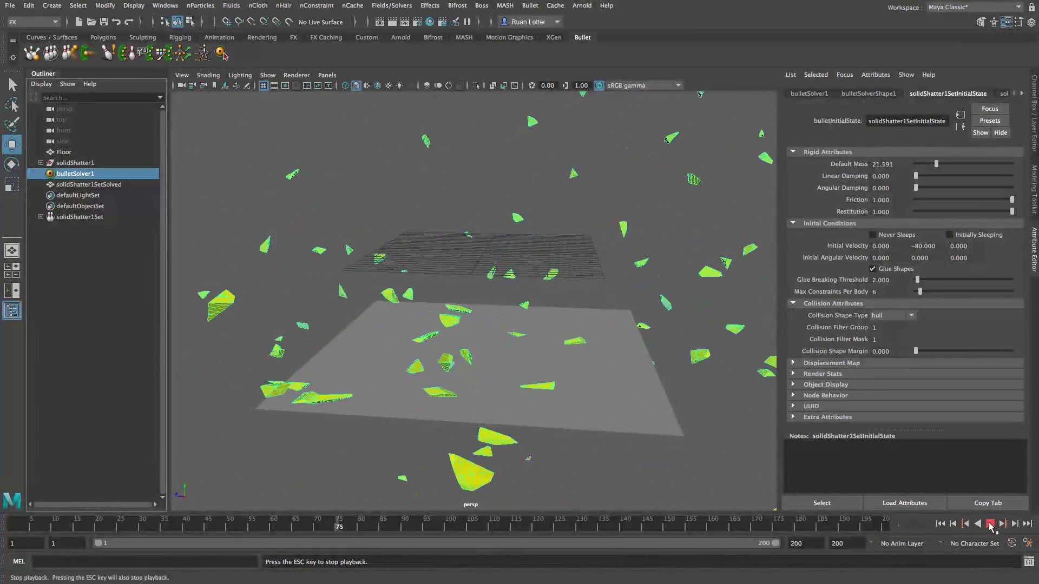
pyautogui.click(991, 524)
pyautogui.click(940, 524)
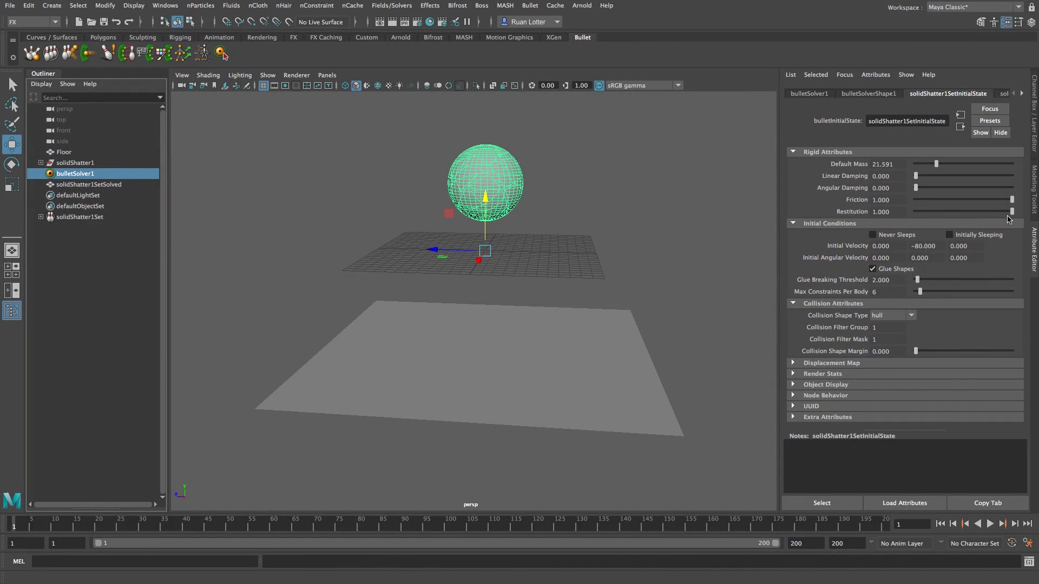
# Lower the shards' Restitution to about 0.818 and play the simulation again
pyautogui.moveTo(1011, 212); pyautogui.dragTo(994, 211)
pyautogui.hotkey('alt', 'v')
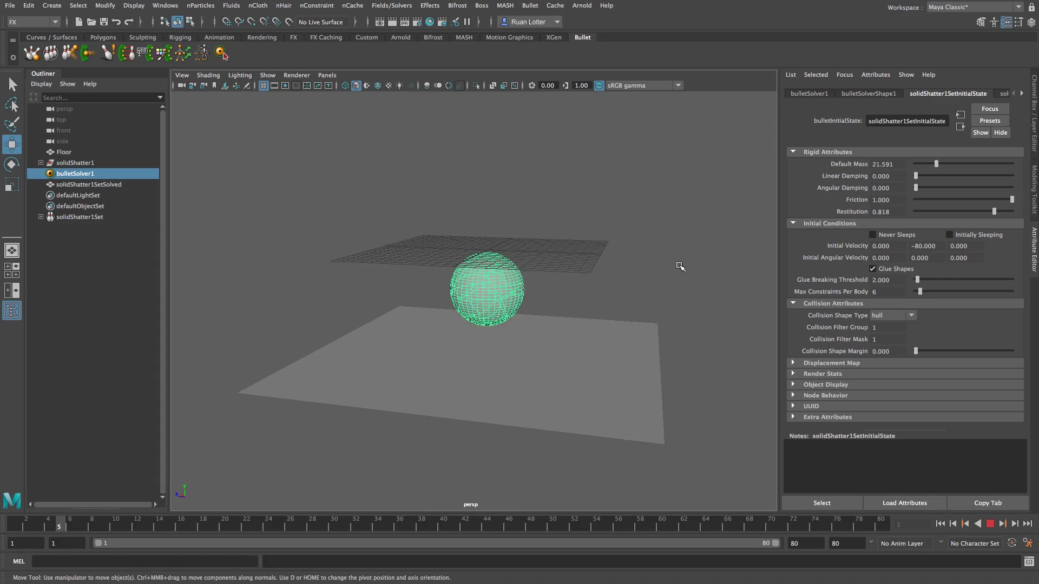